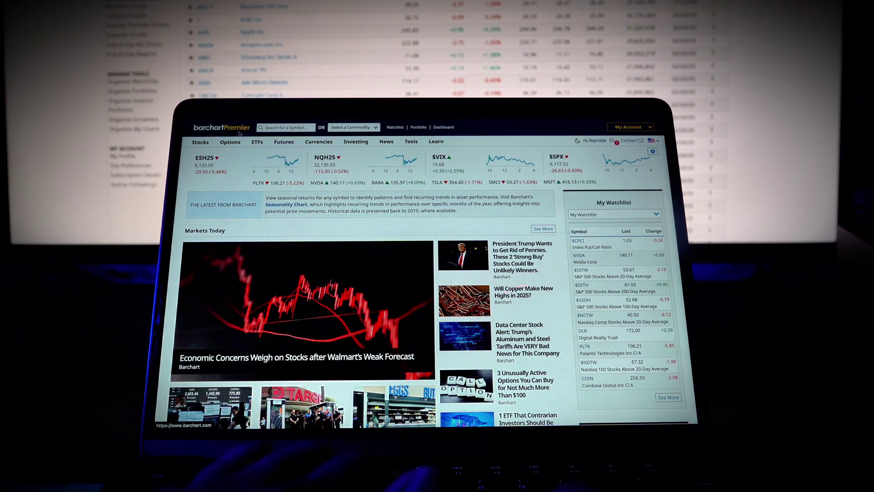
# Switch to the S&P 500 Index watchlist and send its stocks to the stock screener.
pyautogui.click(395, 127)
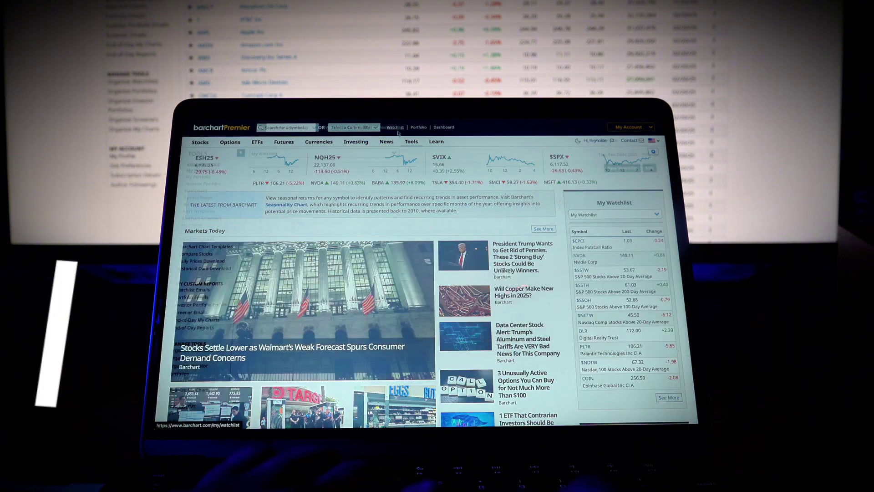
pyautogui.click(360, 154)
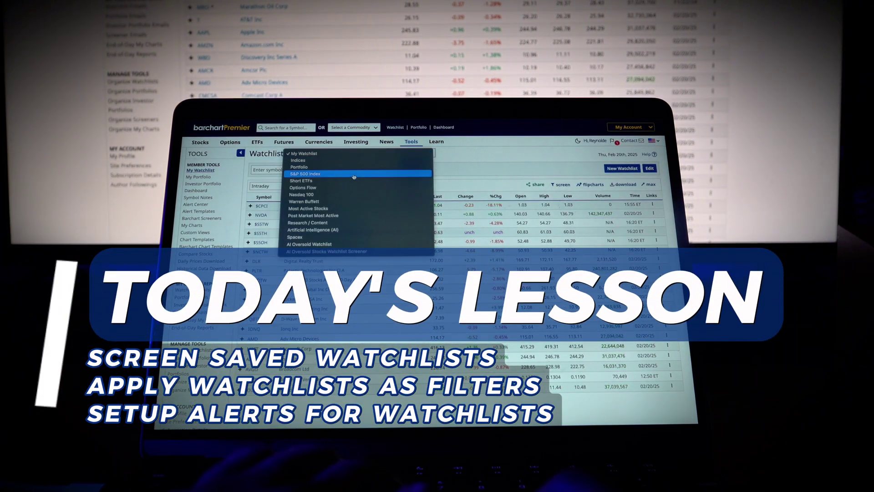
pyautogui.click(354, 174)
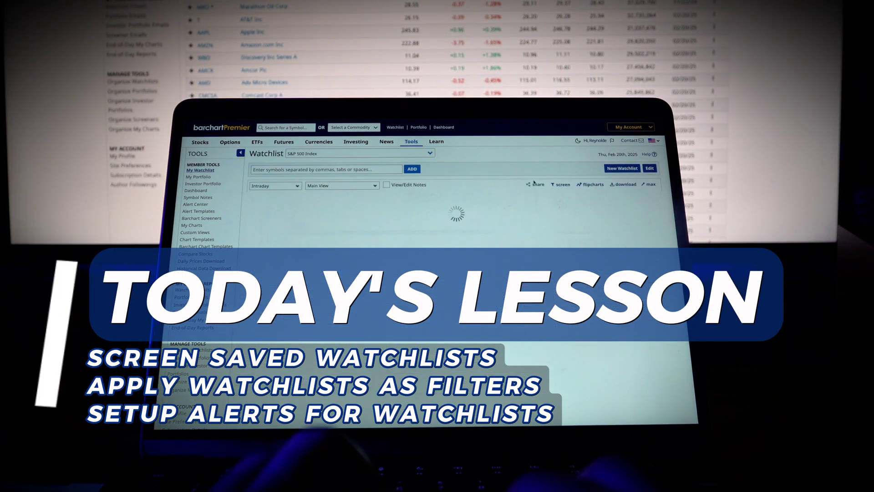
pyautogui.click(563, 185)
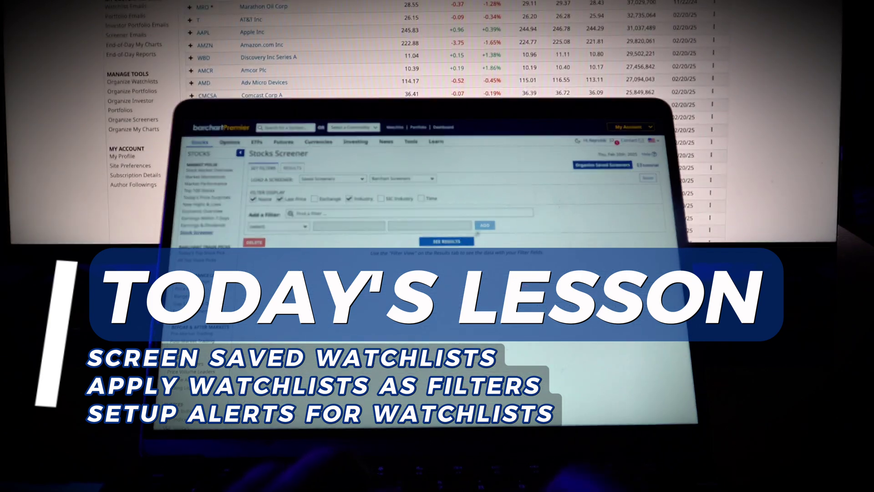
# Add the 5-Day Relative Strength Index filter to the screen.
pyautogui.scroll(-3, 429, 320)
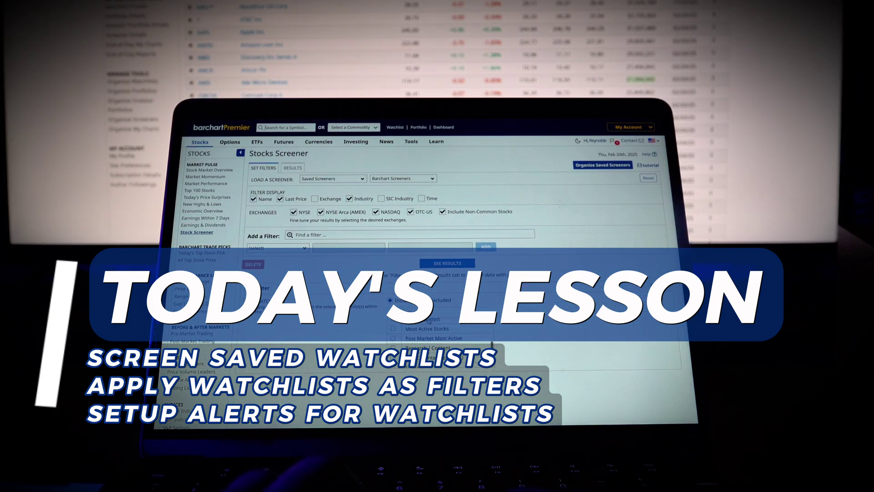
pyautogui.scroll(-2, 436, 332)
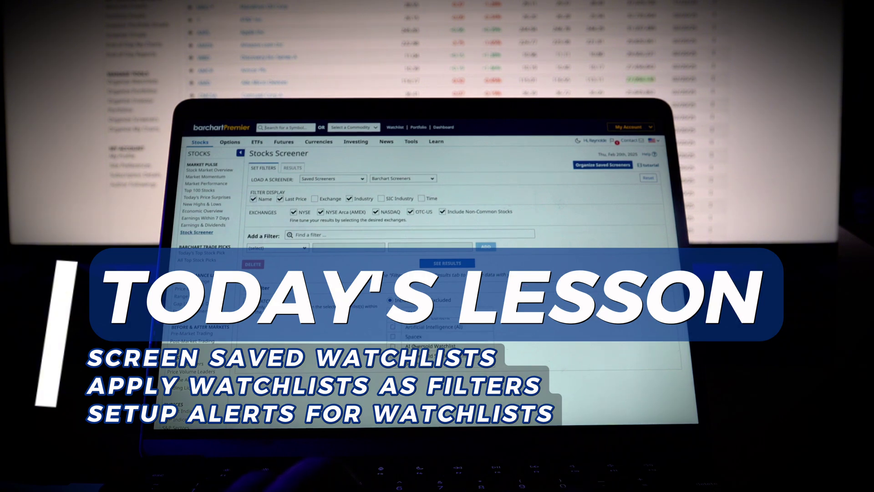
pyautogui.scroll(3, 415, 346)
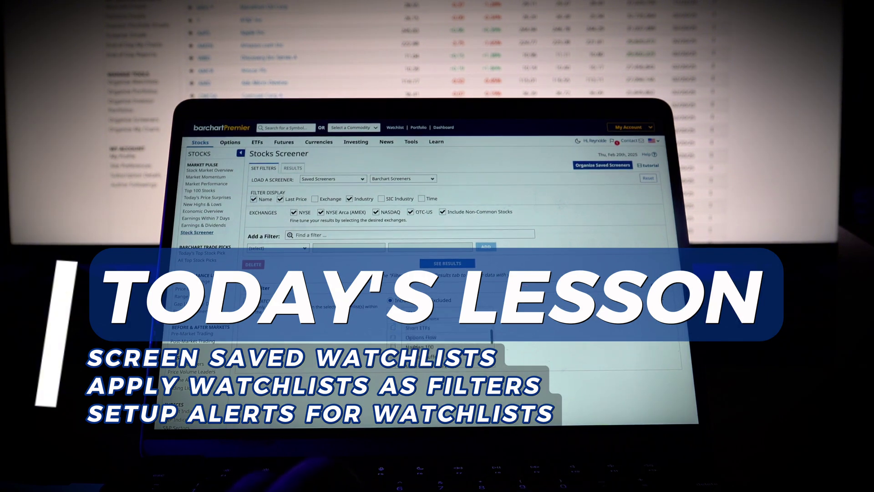
pyautogui.scroll(-1, 432, 335)
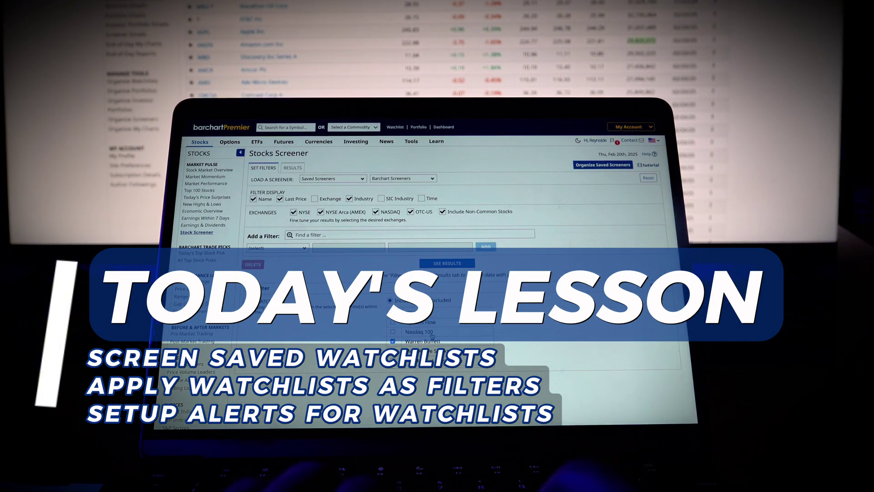
pyautogui.scroll(-1, 453, 269)
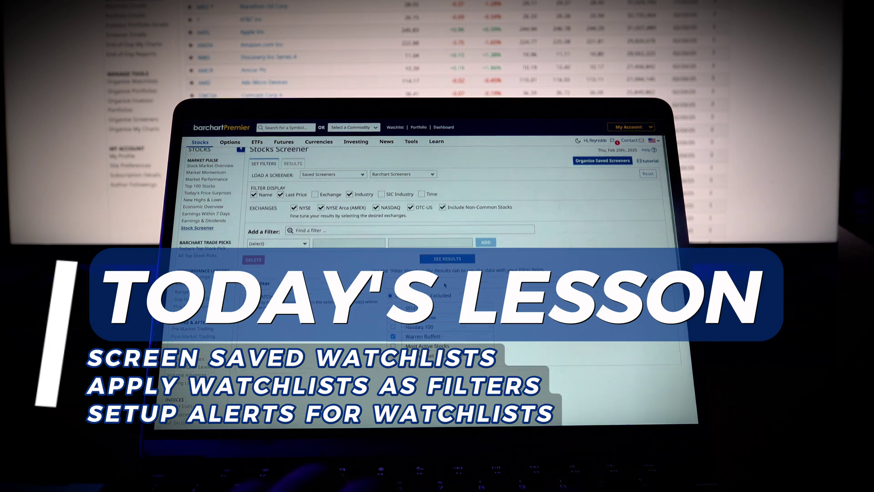
pyautogui.click(380, 227)
pyautogui.write('relativ')
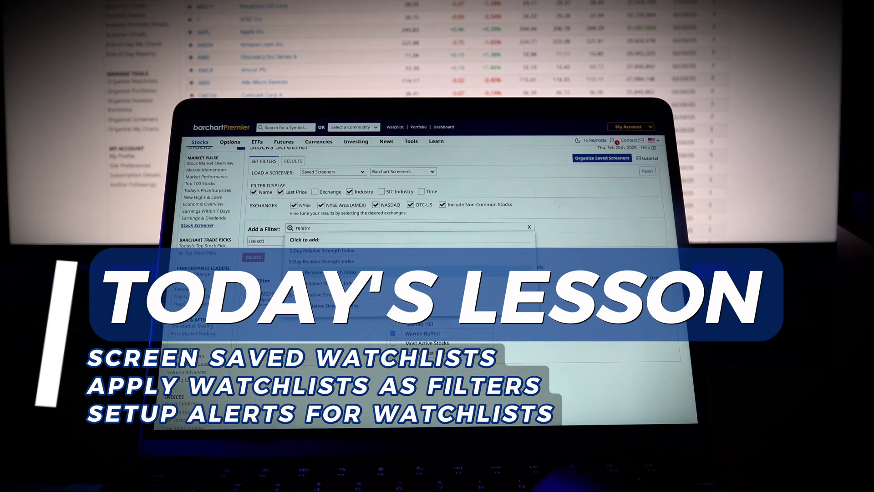
pyautogui.click(367, 251)
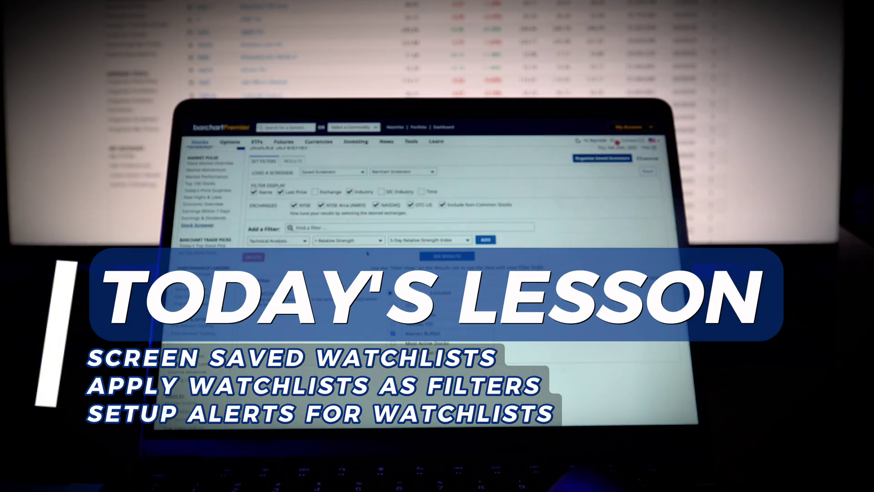
pyautogui.click(485, 239)
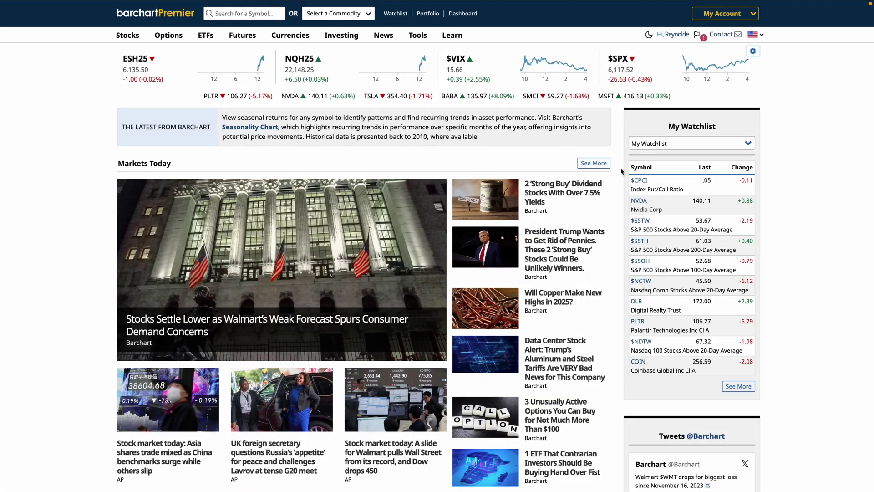
# Go back to My Watchlist and add the symbol MELI to it.
pyautogui.click(395, 14)
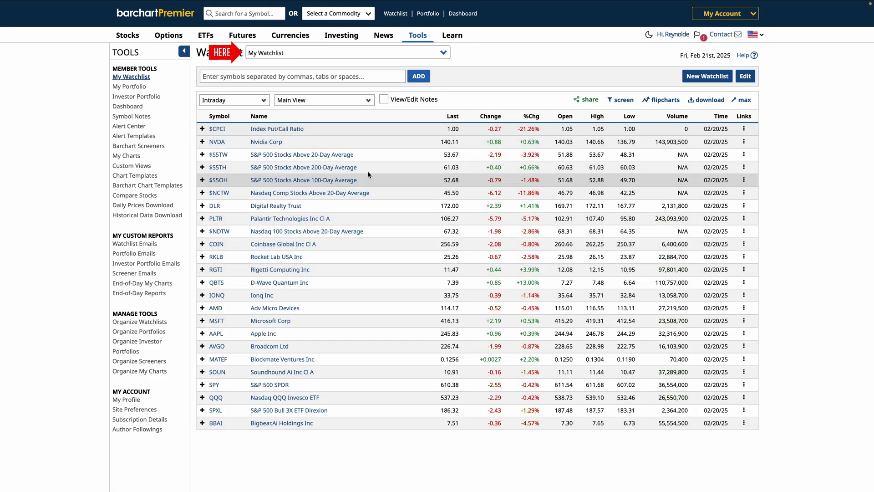
pyautogui.click(367, 56)
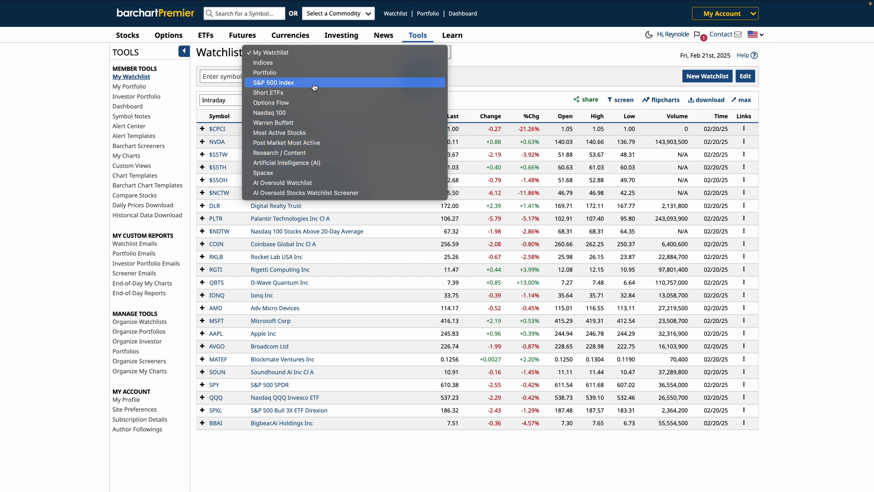
pyautogui.click(460, 86)
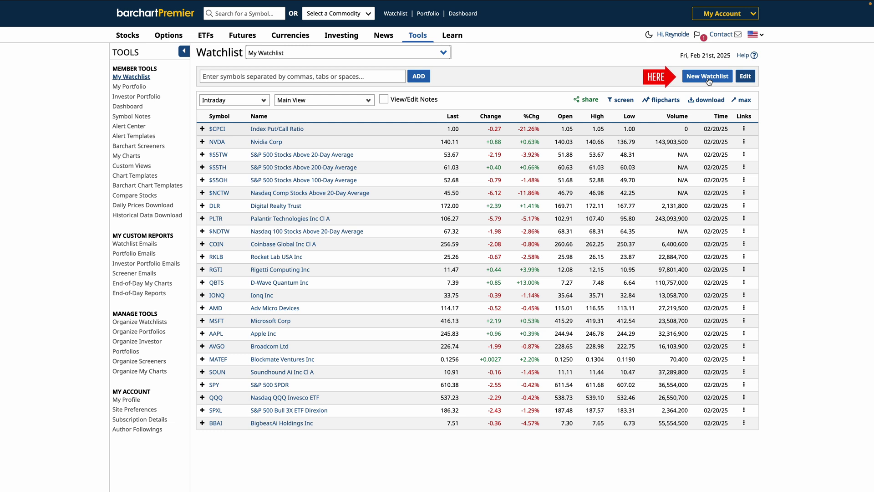
pyautogui.click(374, 75)
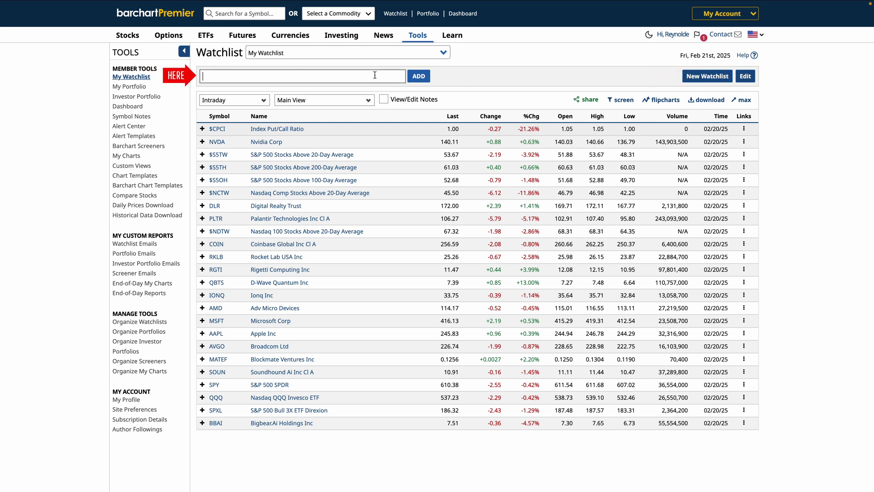
pyautogui.write('MELI')
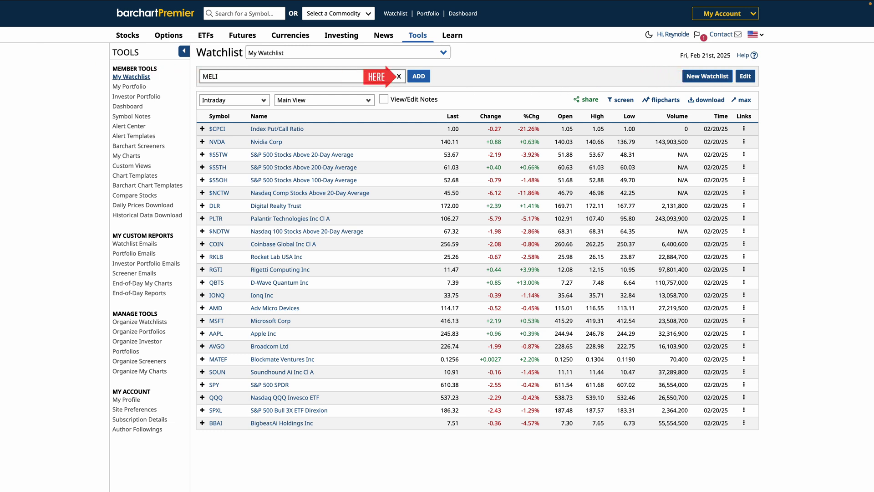
pyautogui.click(419, 78)
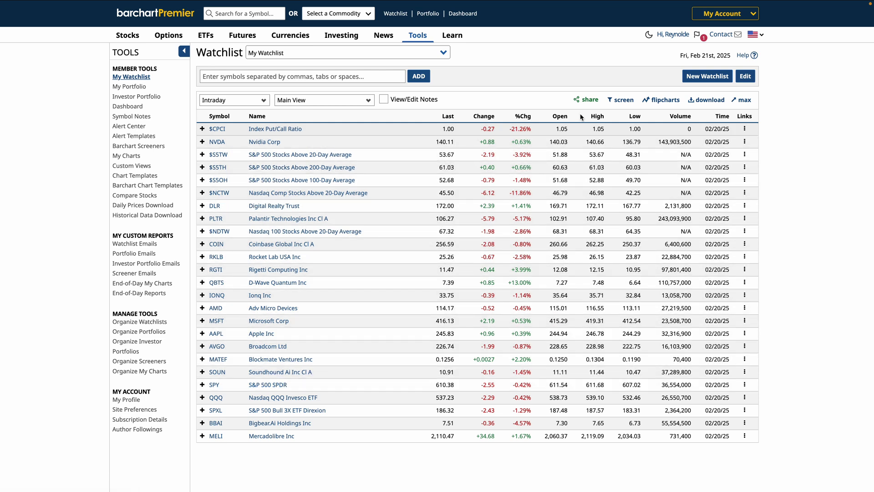
# Select the S&P 500 Index watchlist and load its stocks into the Stocks Screener.
pyautogui.click(418, 58)
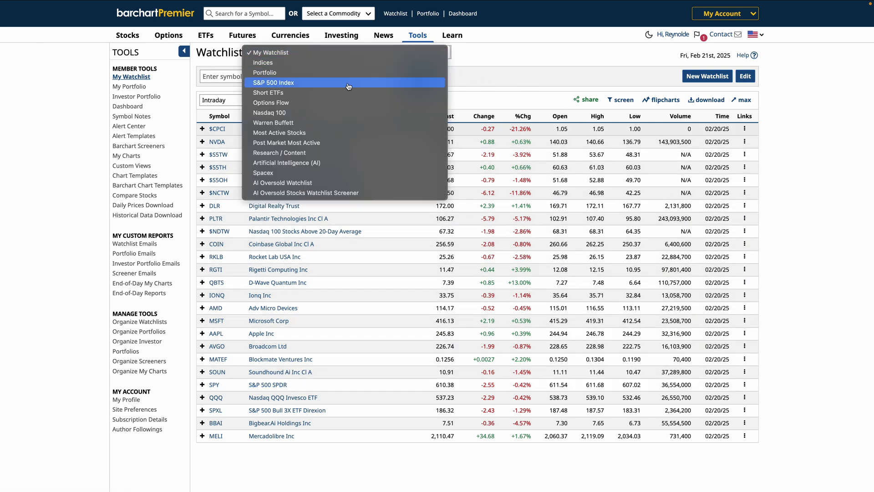
pyautogui.click(345, 86)
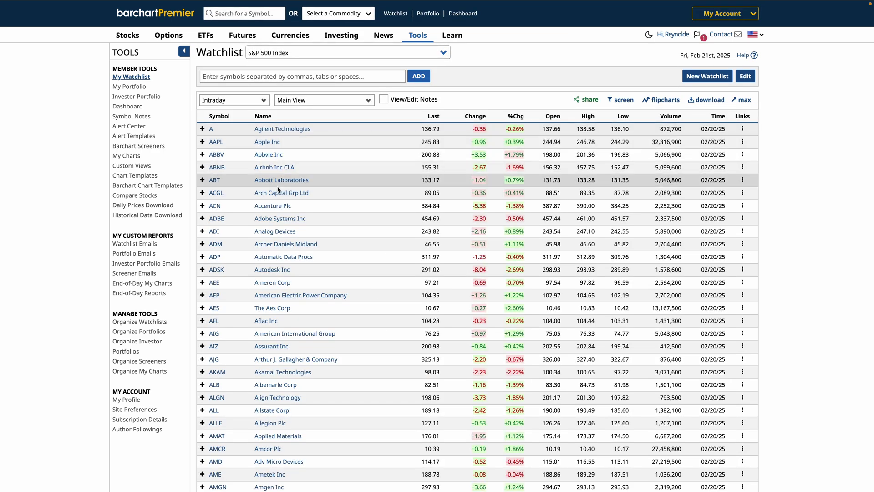
pyautogui.click(618, 101)
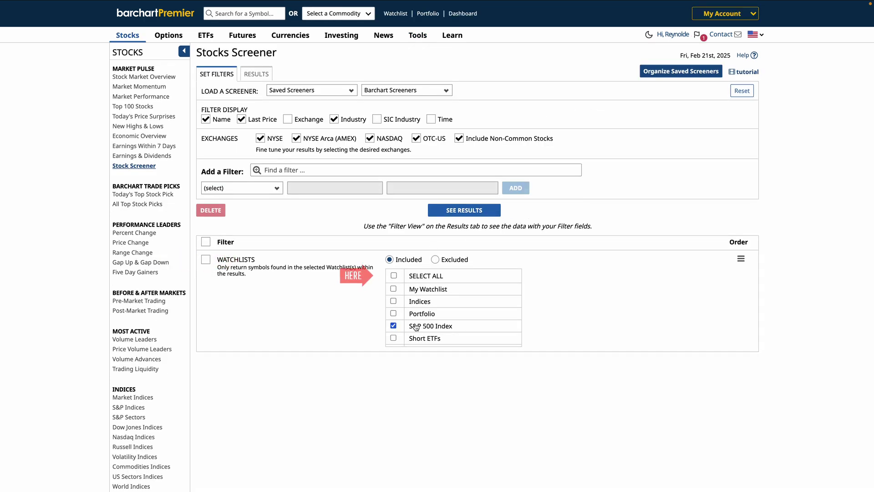
pyautogui.scroll(-1, 417, 325)
pyautogui.scroll(-3, 418, 325)
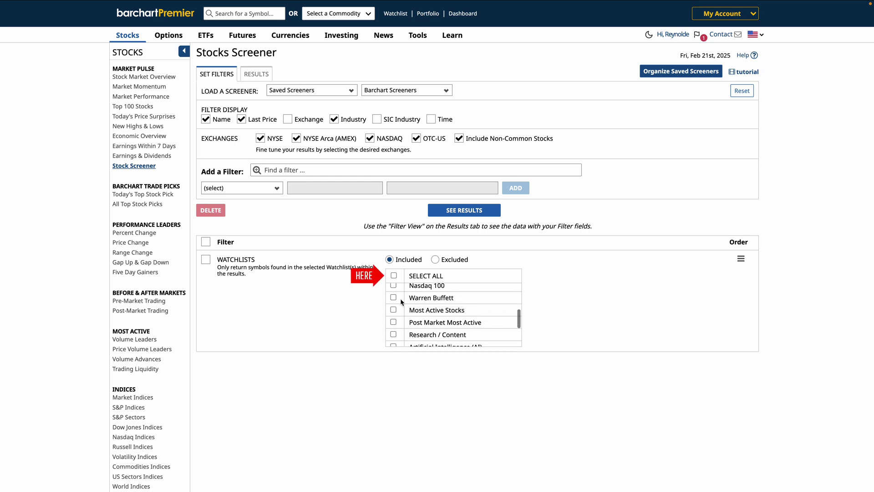
pyautogui.scroll(-3, 405, 305)
pyautogui.scroll(6, 408, 310)
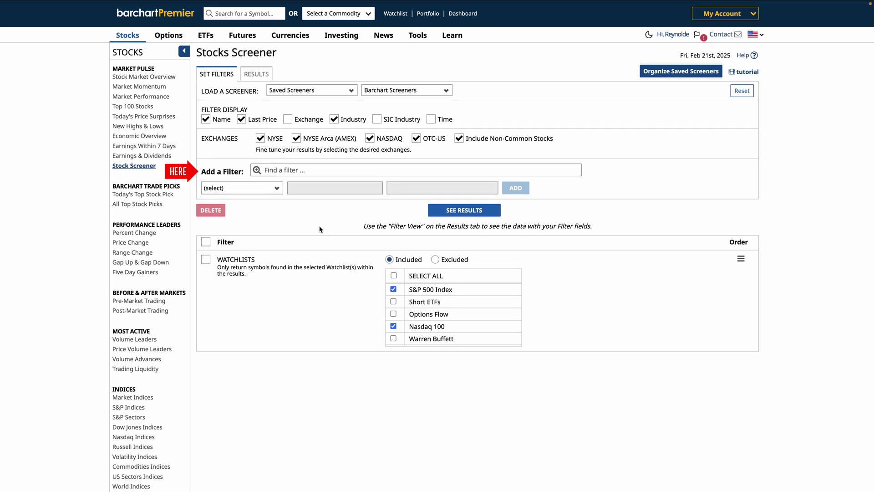
# Add the Market Cap ($K) filter to the screener.
pyautogui.click(298, 169)
pyautogui.write('market')
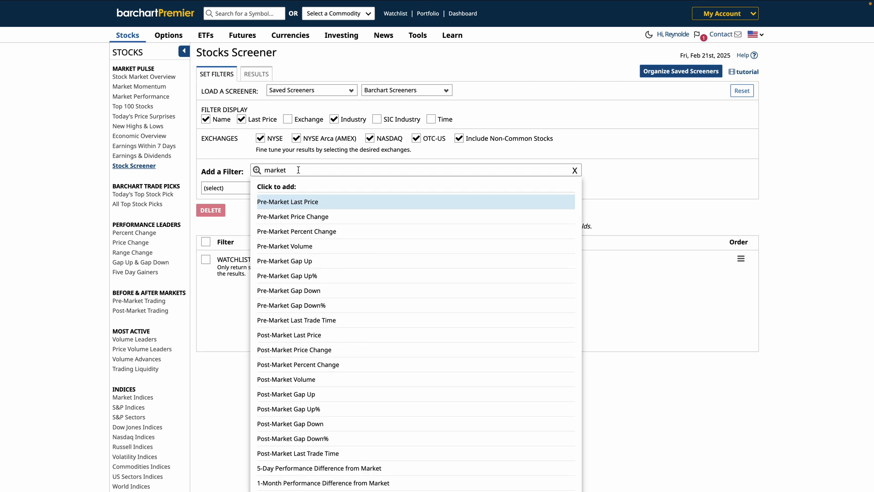
pyautogui.write(' cap')
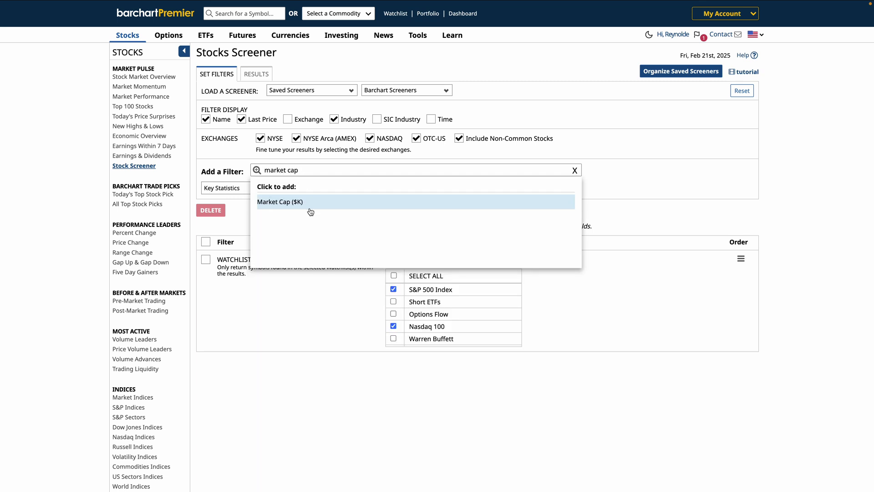
pyautogui.click(310, 208)
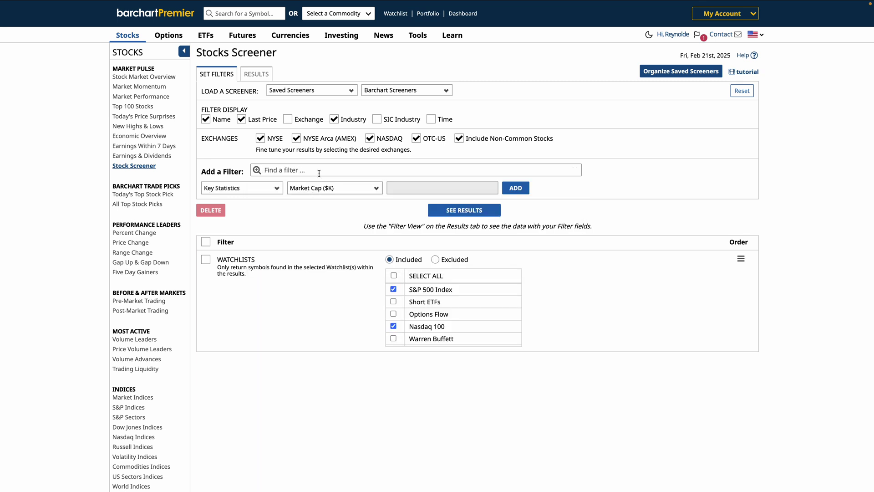
pyautogui.click(522, 193)
# Add the Trend Seeker® Signal filter from Opinion Indicators > Trend Seeker®.
pyautogui.click(342, 171)
pyautogui.write('volume')
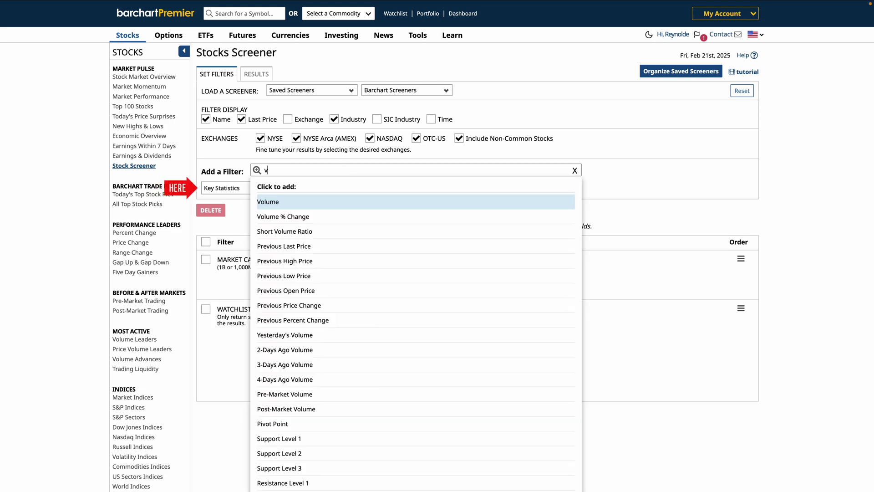
pyautogui.click(348, 204)
pyautogui.click(228, 187)
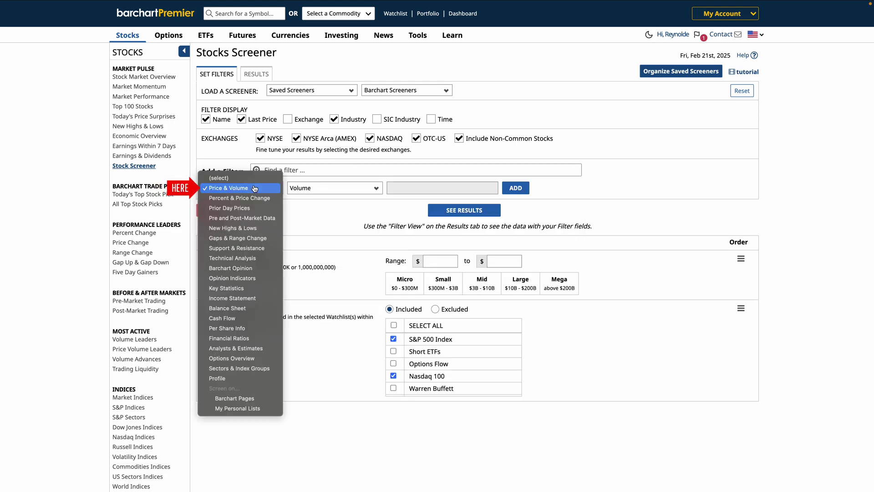
pyautogui.click(254, 279)
pyautogui.click(334, 188)
pyautogui.click(314, 197)
pyautogui.click(435, 188)
pyautogui.click(435, 198)
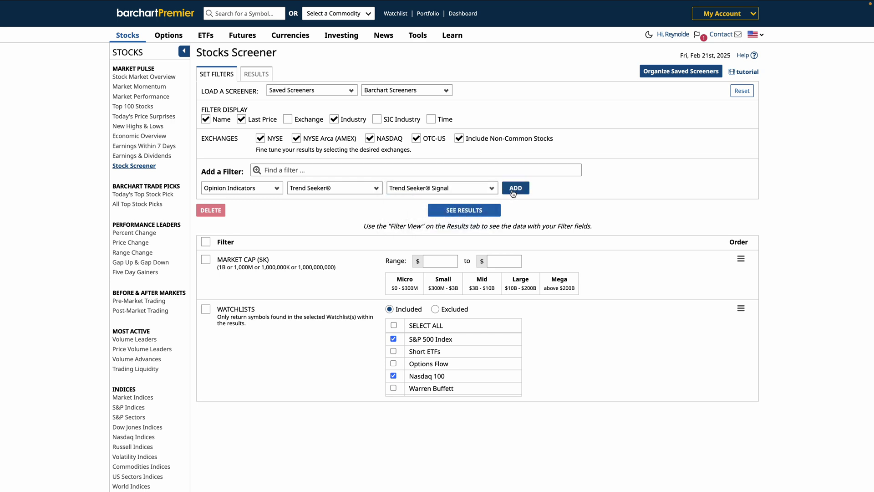
pyautogui.click(514, 188)
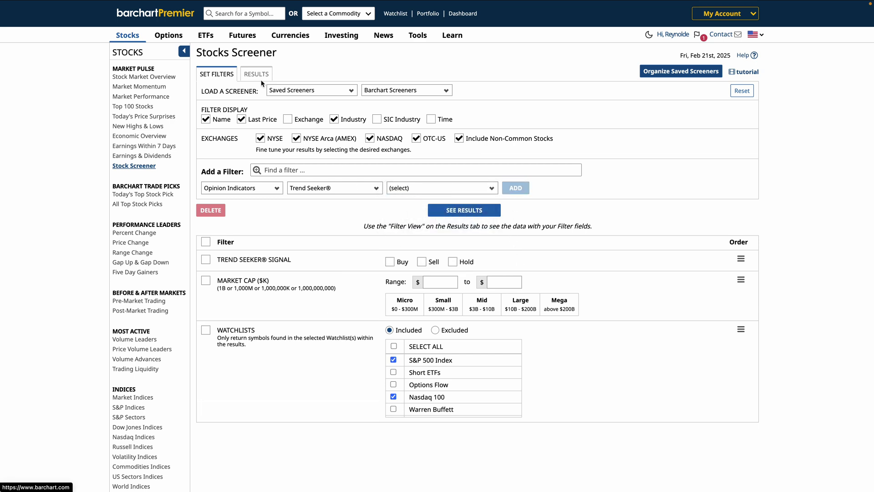
# Find the Volume filter by name and add it to the screener.
pyautogui.click(303, 165)
pyautogui.write('volume')
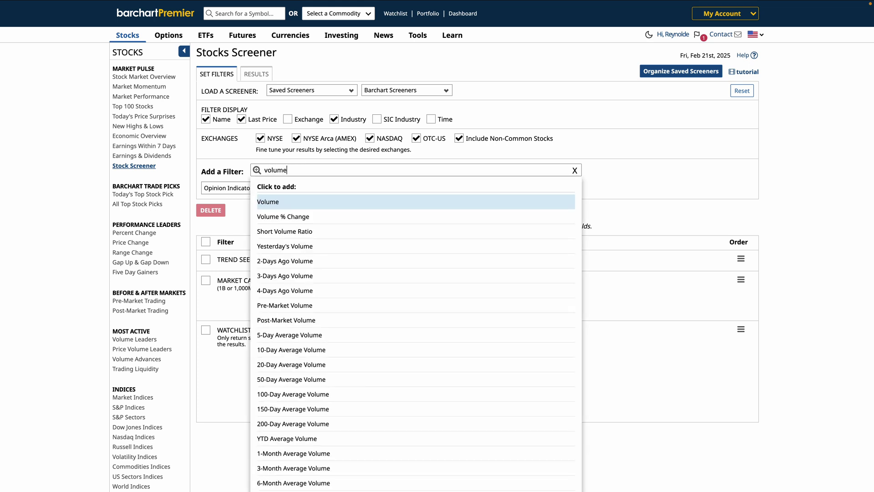
pyautogui.click(307, 202)
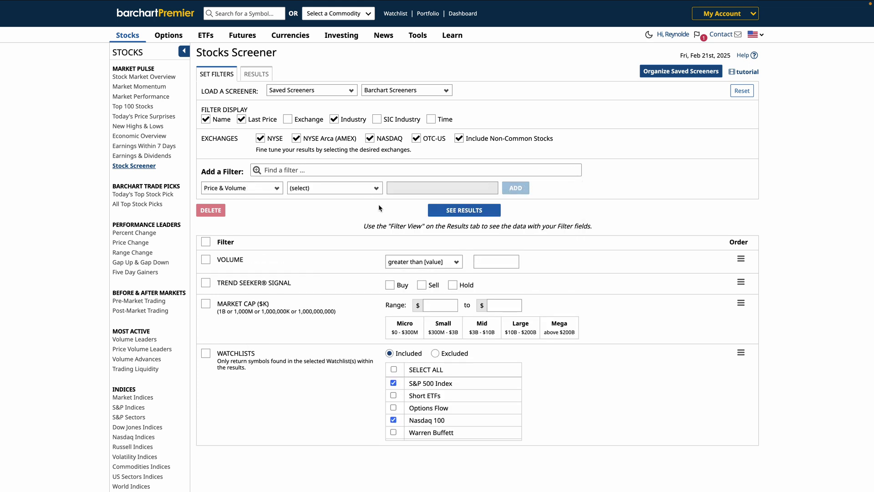
# Limit the market cap filter to Large and Mega companies.
pyautogui.click(257, 77)
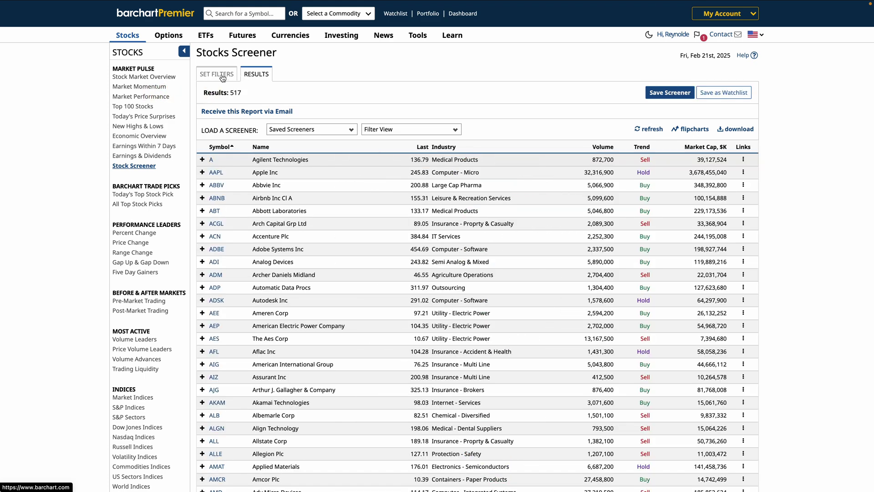
pyautogui.click(223, 76)
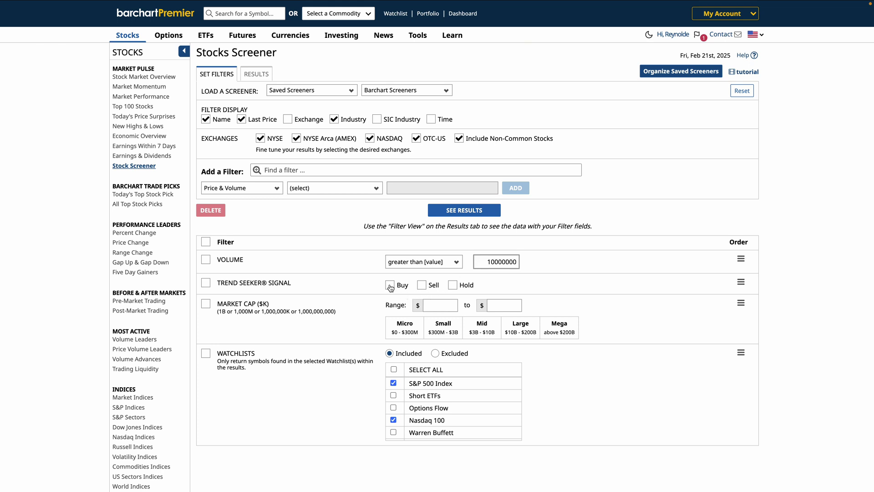
pyautogui.click(517, 328)
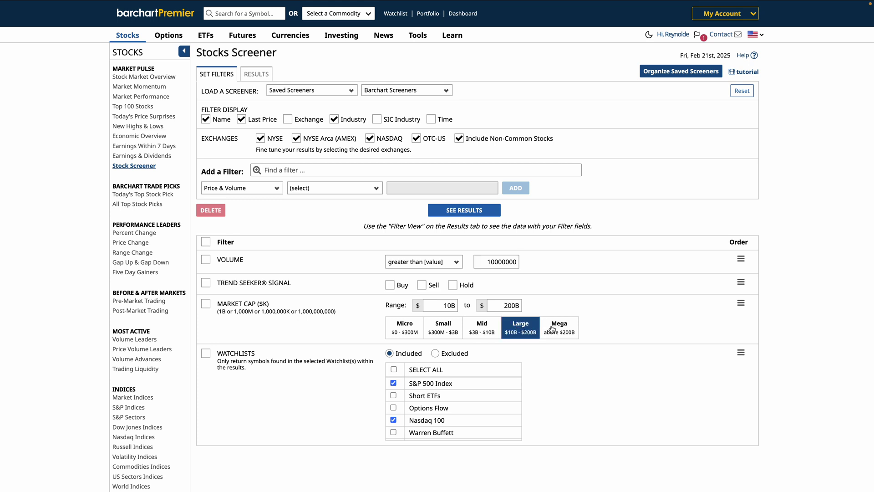
pyautogui.click(552, 329)
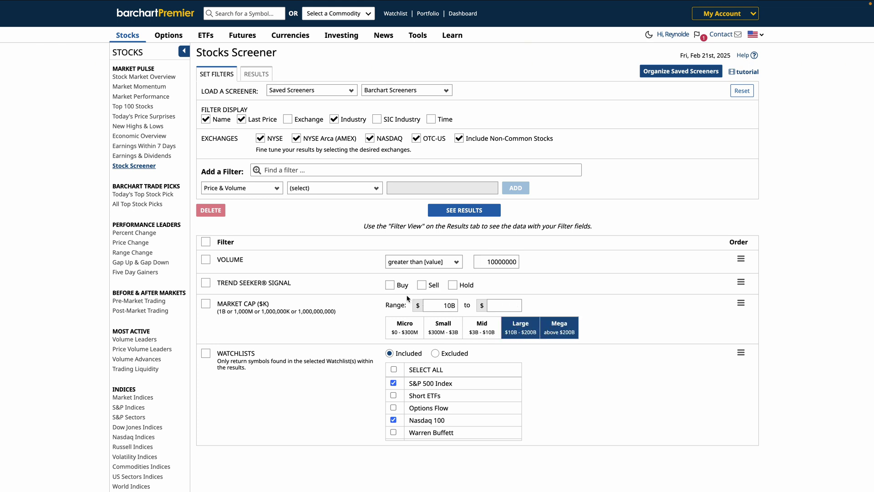
# Run the screen and sort the results by volume, highest first.
pyautogui.click(469, 213)
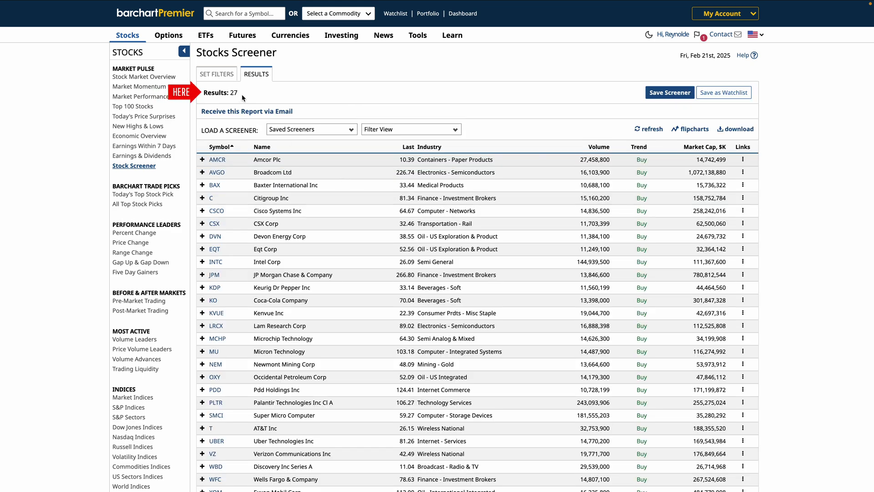
pyautogui.click(563, 148)
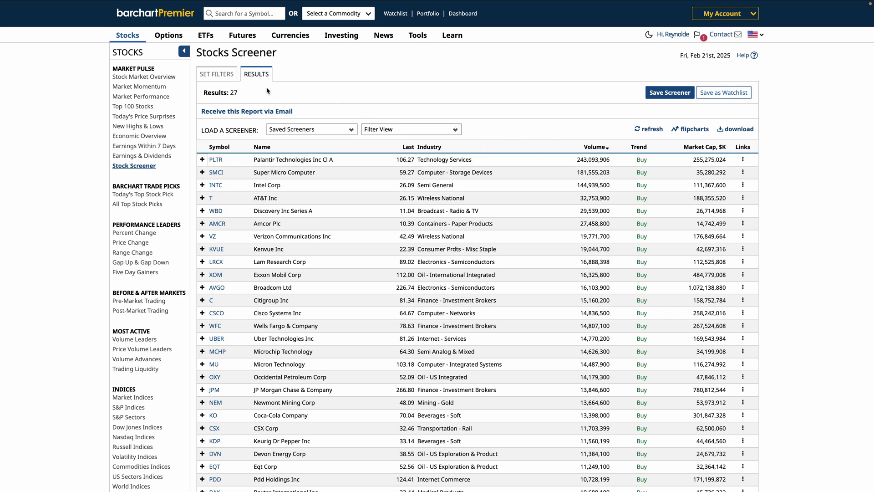
pyautogui.click(224, 76)
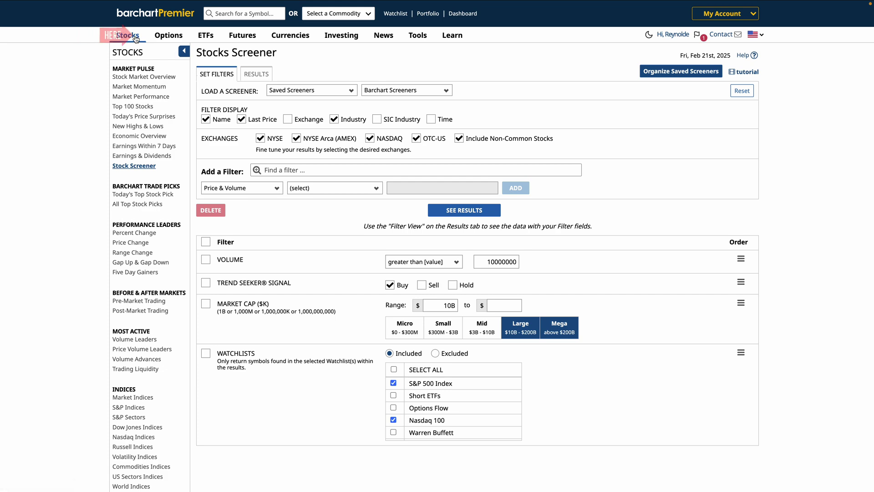
# Open the Top 100 Stocks To Buy page and load those stocks into the screener.
pyautogui.moveTo(135, 39)
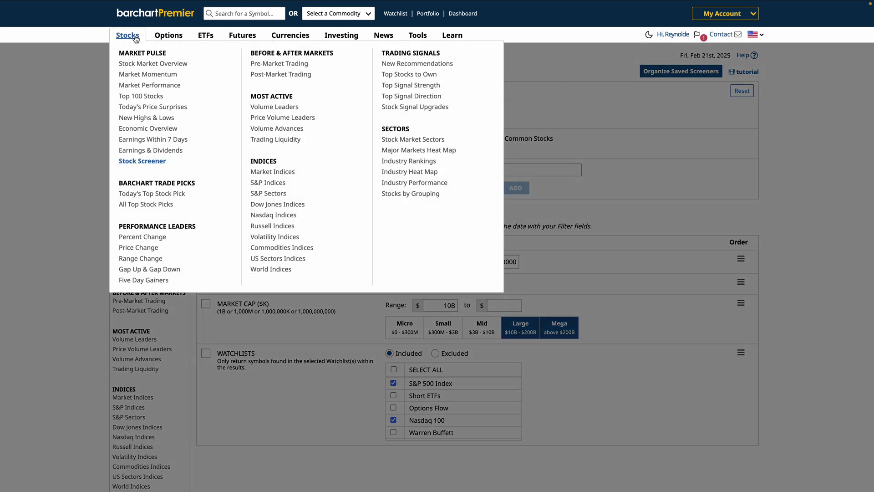
pyautogui.click(150, 97)
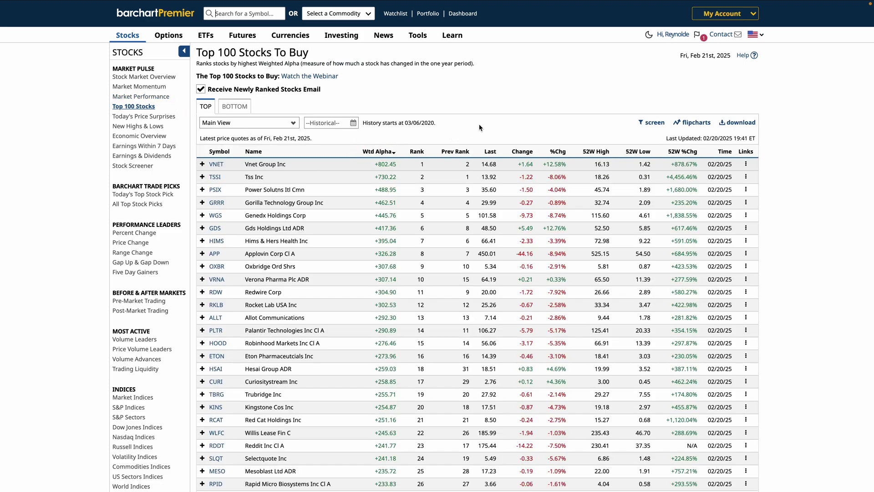
pyautogui.click(655, 123)
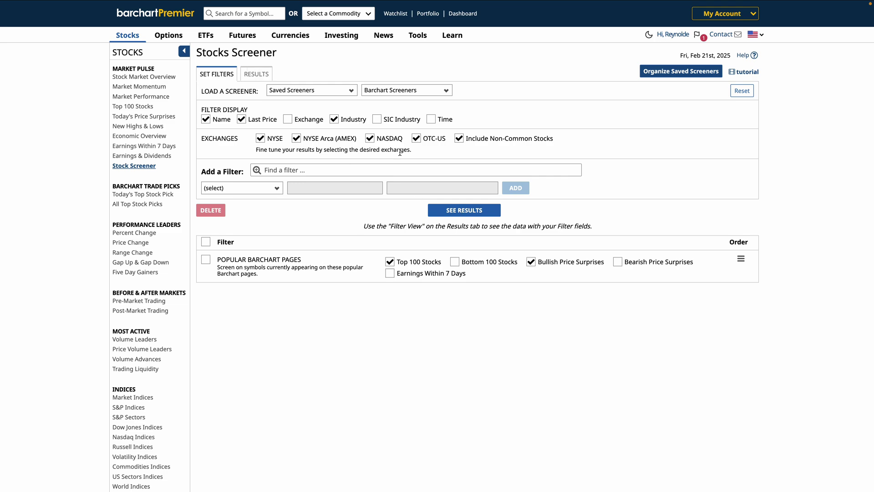
# Add a My Personal Lists Watchlists filter that includes the Warren Buffett watchlist.
pyautogui.click(442, 214)
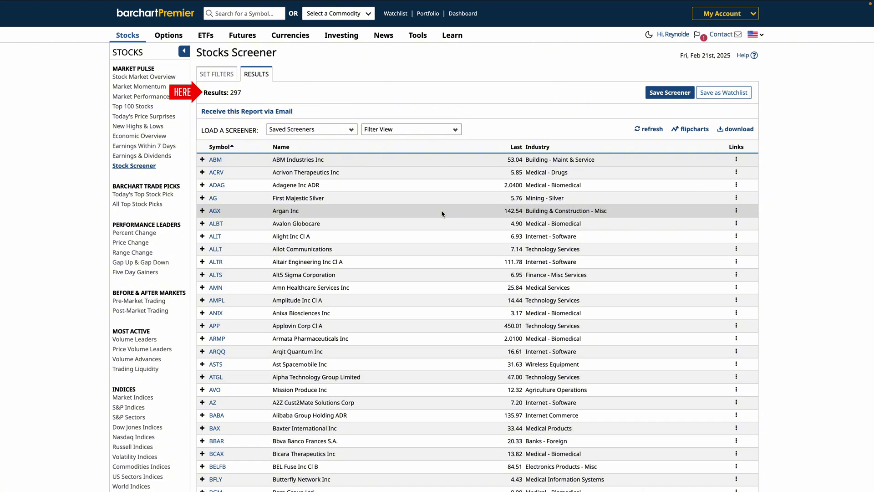
pyautogui.click(225, 75)
pyautogui.click(279, 191)
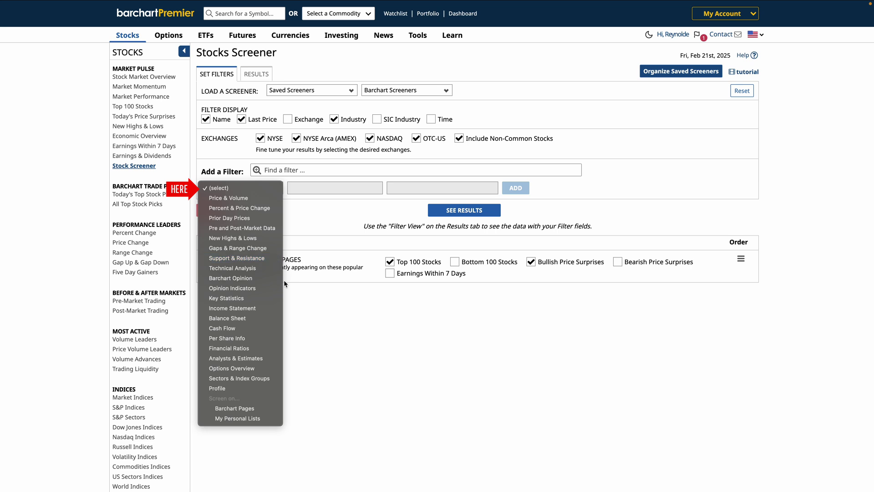
pyautogui.click(257, 418)
pyautogui.click(321, 193)
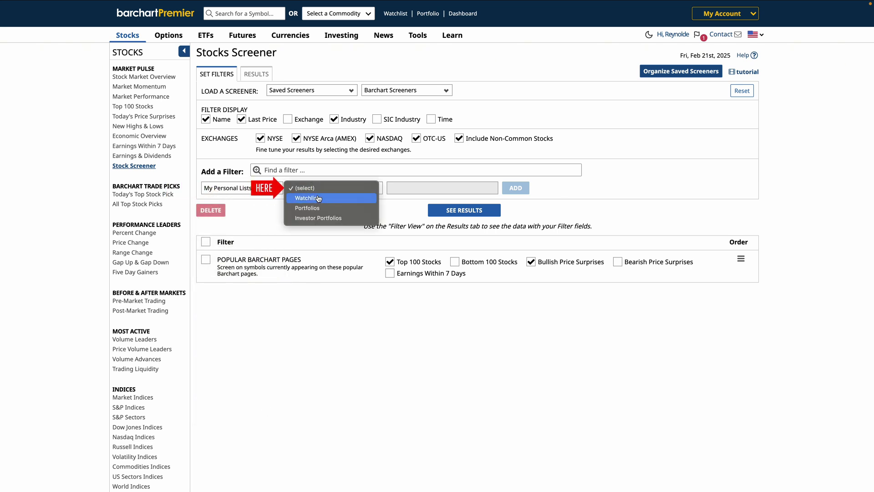
pyautogui.click(314, 196)
pyautogui.click(519, 188)
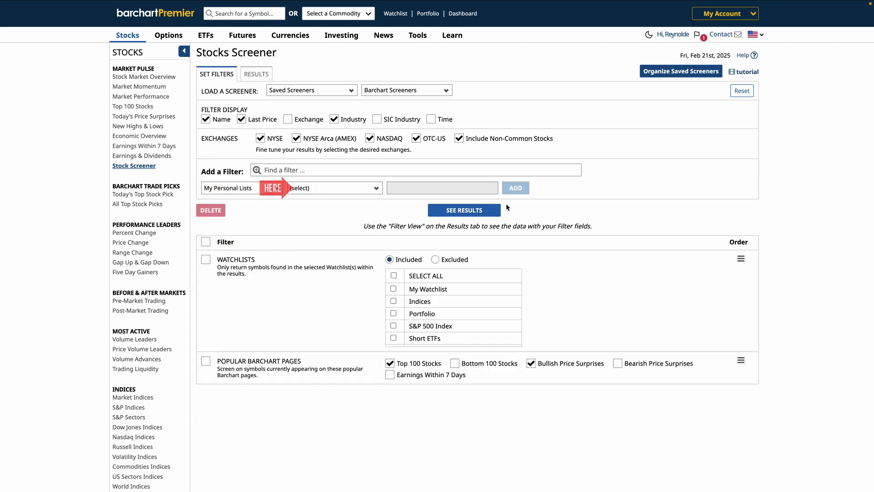
pyautogui.scroll(-5, 411, 319)
pyautogui.click(411, 300)
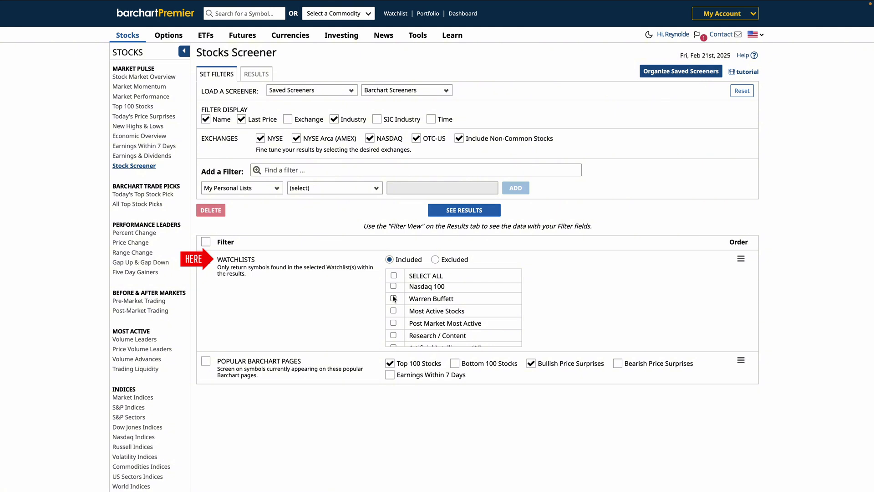
pyautogui.click(466, 209)
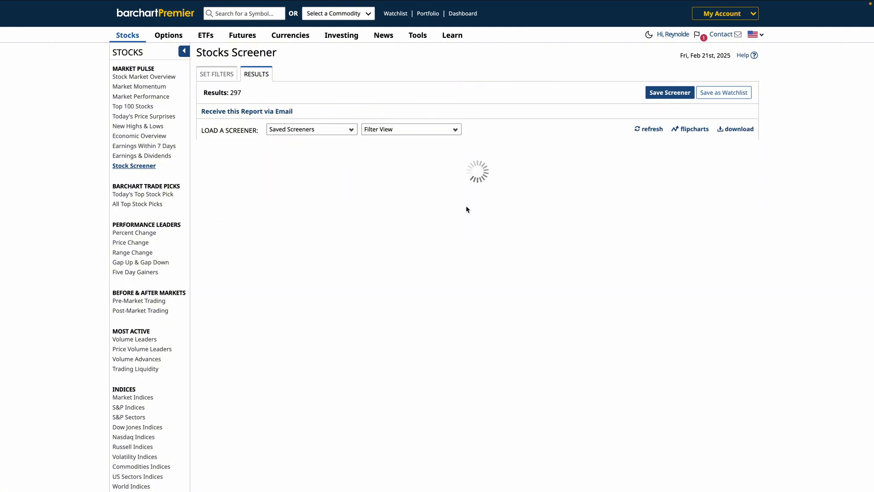
# Also include the S&P 500 Index and Nasdaq 100 watchlists and rerun for 17 results.
pyautogui.click(225, 78)
pyautogui.scroll(2, 421, 315)
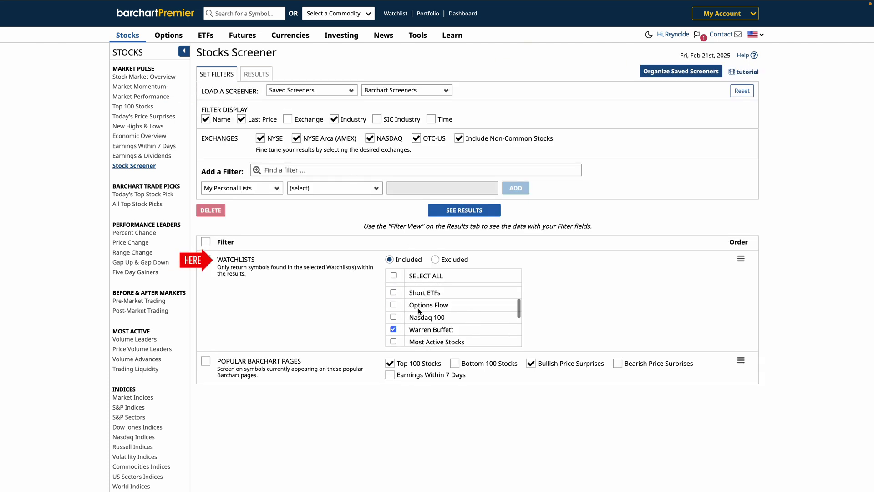
pyautogui.scroll(3, 393, 316)
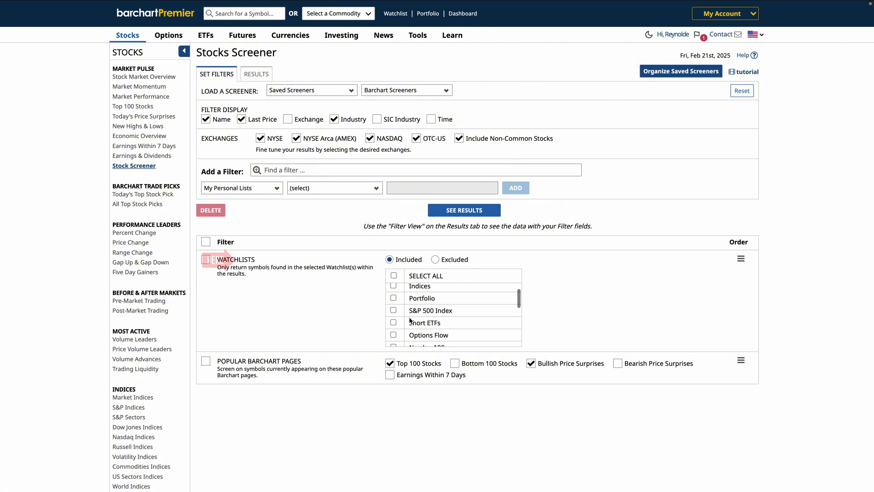
pyautogui.click(393, 311)
pyautogui.scroll(-2, 400, 312)
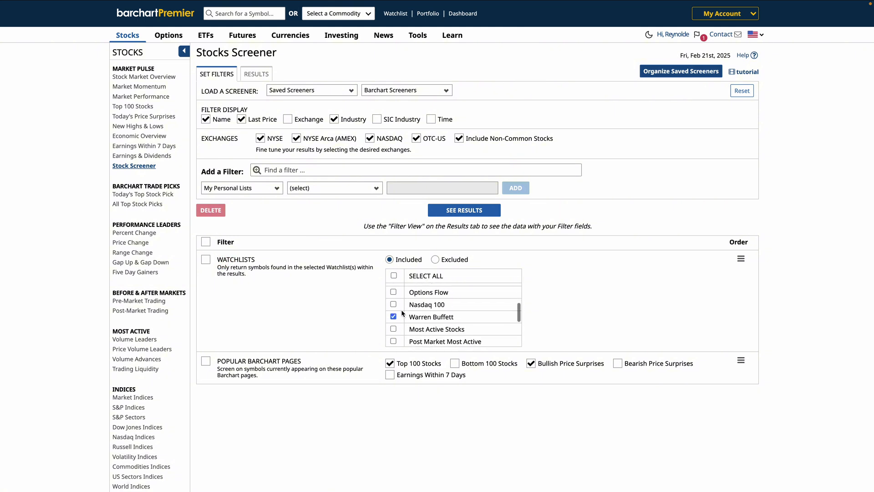
pyautogui.click(394, 305)
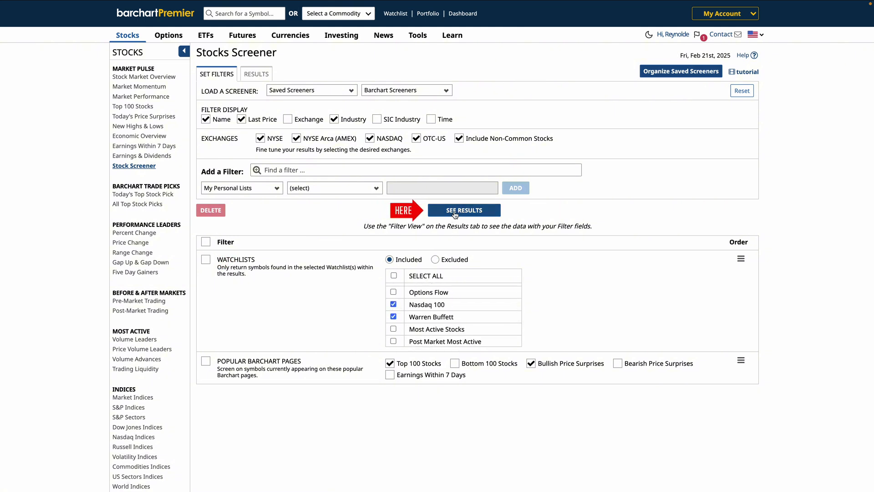
pyautogui.click(454, 212)
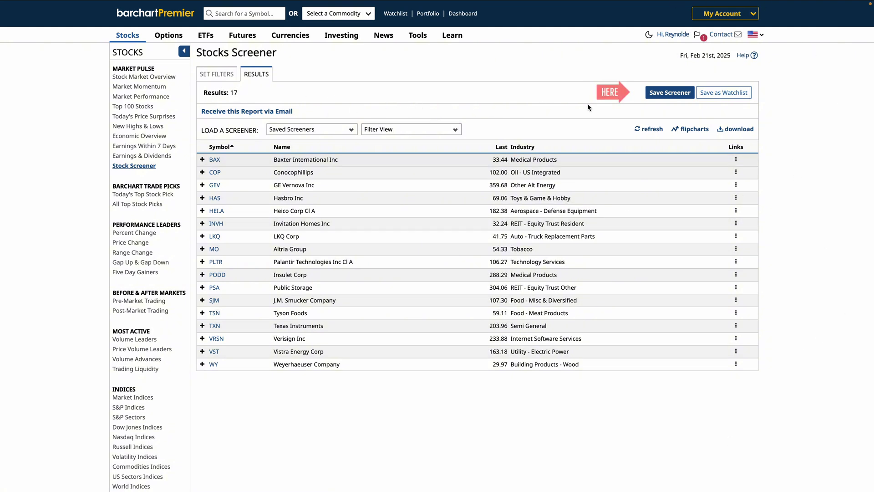
# Save as 'New Saved Screener' in Main View, emailing Top 25 Results at market open and close.
pyautogui.click(661, 93)
pyautogui.write('New Saved Screener')
pyautogui.click(446, 135)
pyautogui.click(444, 136)
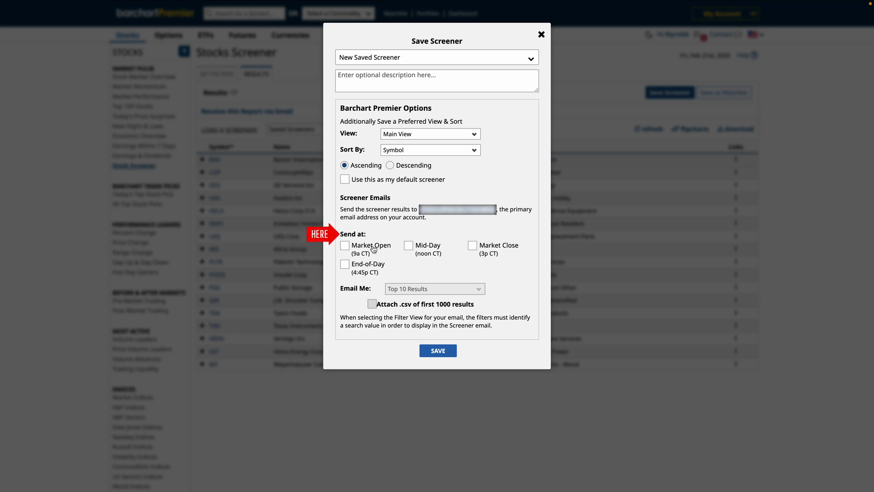
pyautogui.click(345, 246)
pyautogui.click(472, 245)
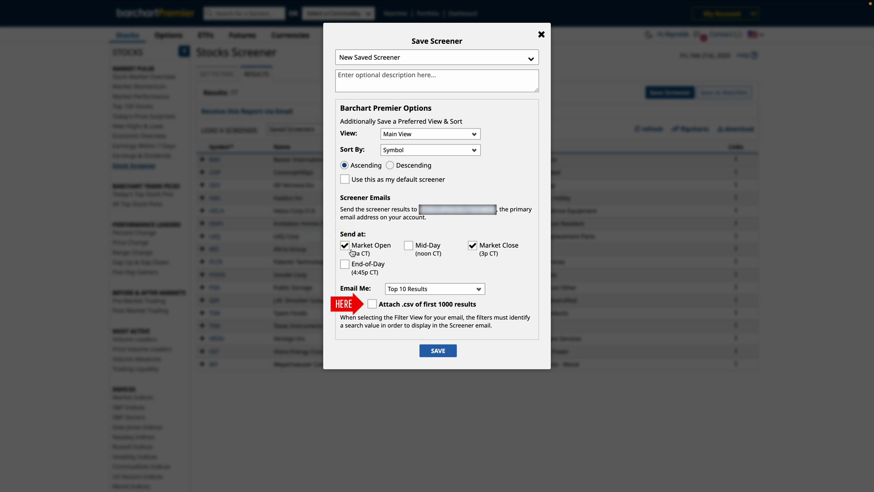
pyautogui.click(435, 289)
pyautogui.click(410, 297)
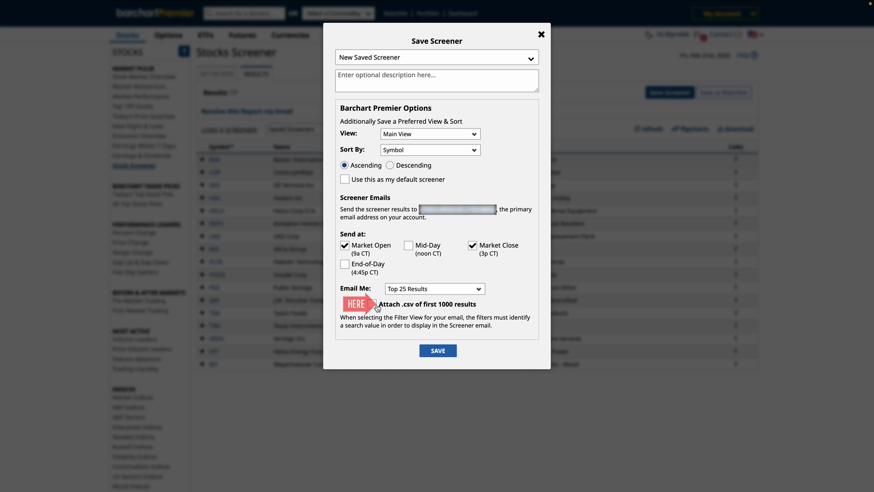
pyautogui.click(438, 351)
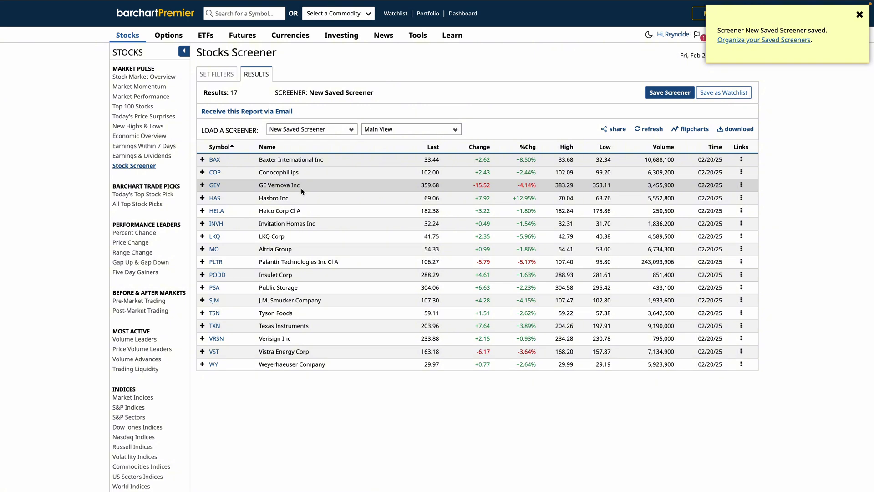
# Sort the S&P 500 Index watchlist by Volume descending and send it to the screener.
pyautogui.click(395, 14)
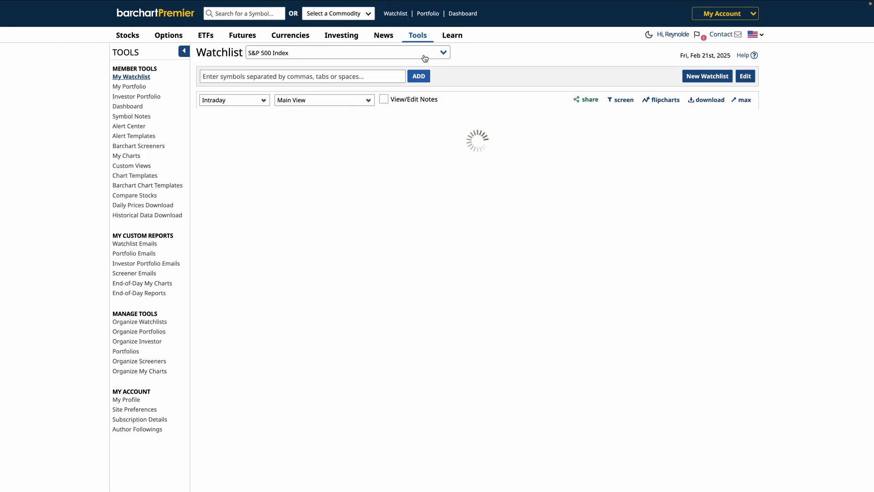
pyautogui.click(423, 52)
pyautogui.click(455, 103)
pyautogui.click(668, 116)
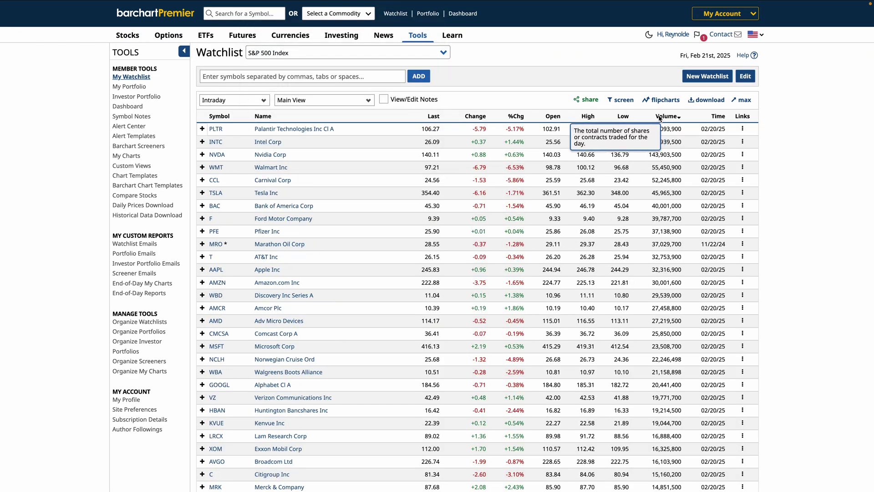
pyautogui.click(623, 101)
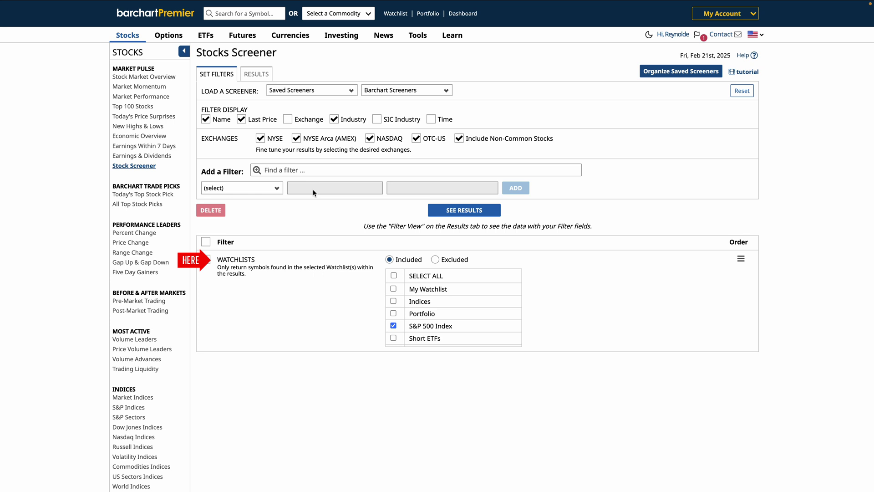
# Add the Made New Trend Seeker® Signal filter from Opinion Indicators > Trend Seeker®.
pyautogui.click(274, 192)
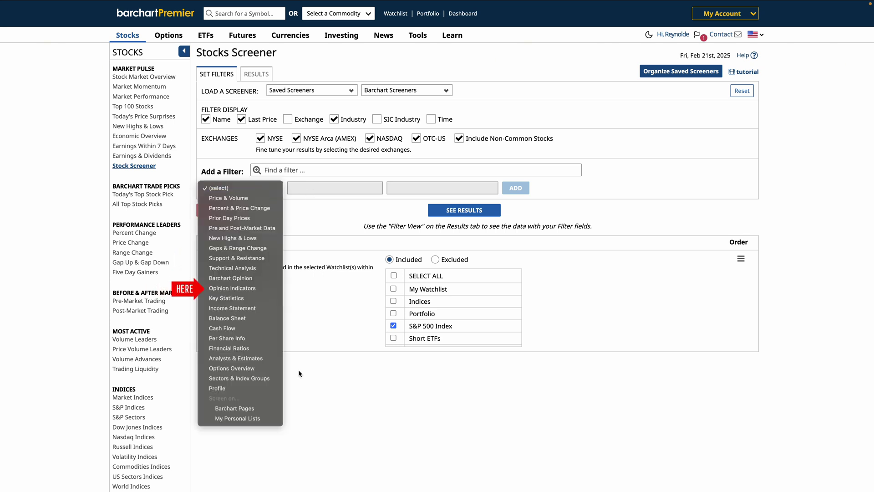
pyautogui.click(233, 288)
pyautogui.click(324, 196)
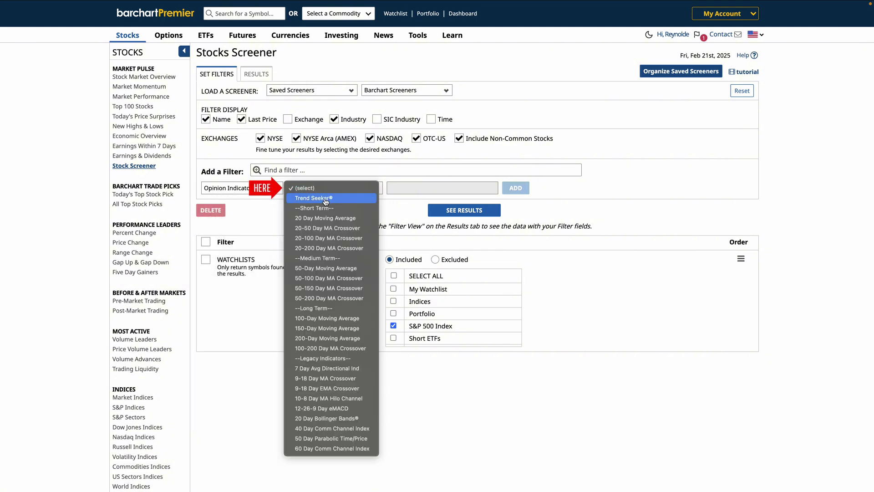
pyautogui.click(319, 197)
pyautogui.click(409, 190)
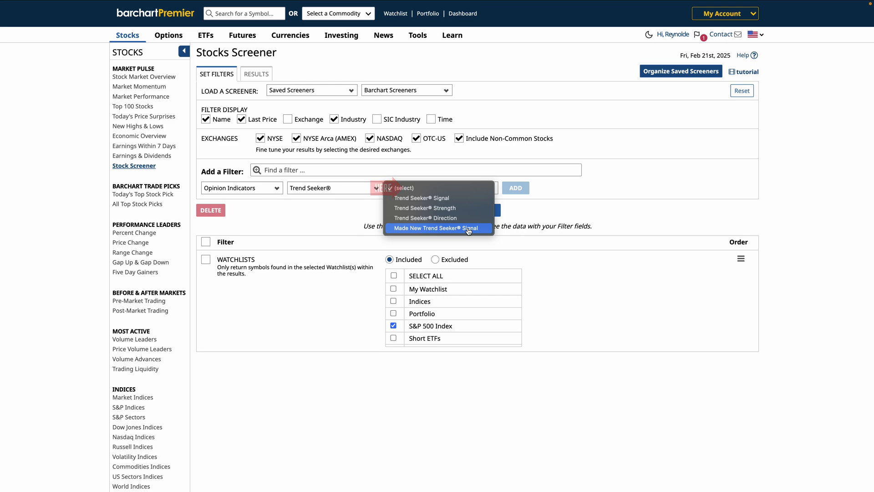
pyautogui.click(420, 228)
pyautogui.click(511, 190)
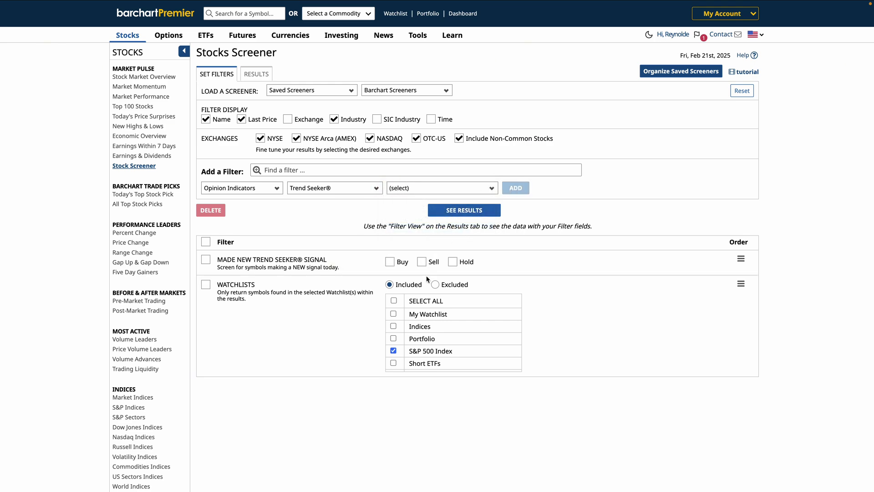
# Require a new Buy signal and run the screen to get 10 stocks.
pyautogui.click(263, 79)
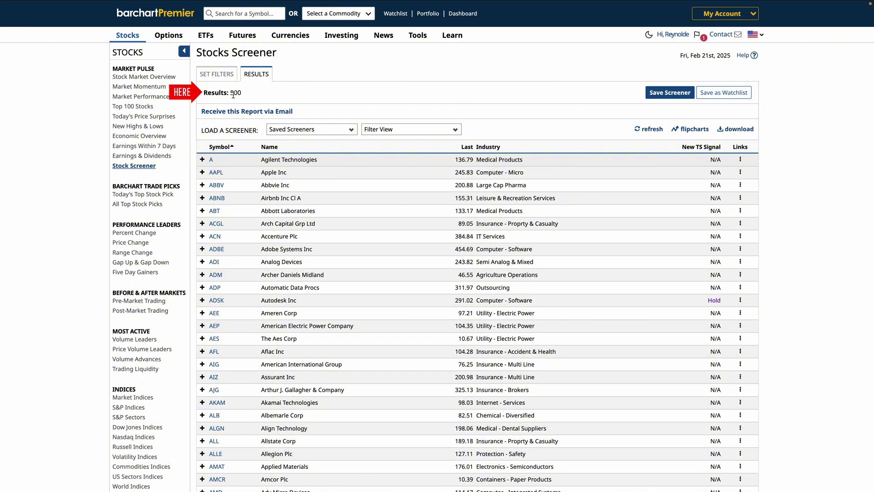
pyautogui.click(224, 75)
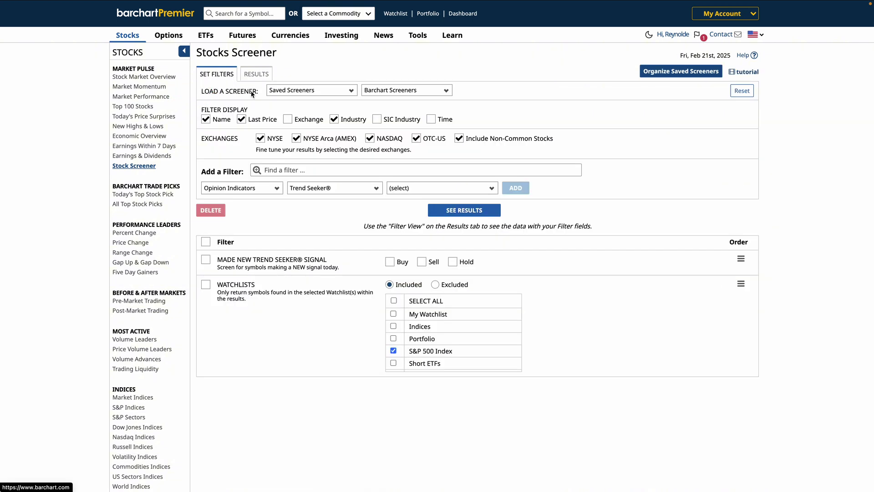
pyautogui.click(389, 262)
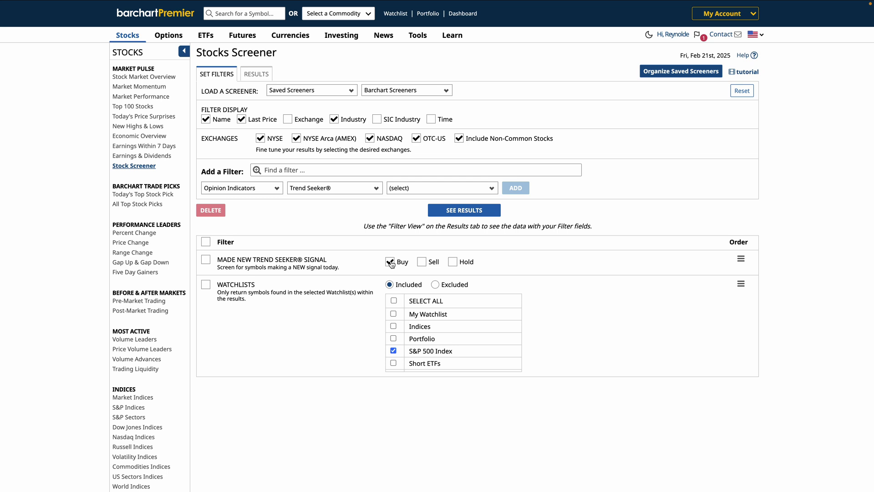
pyautogui.scroll(-5, 443, 335)
pyautogui.scroll(5, 444, 337)
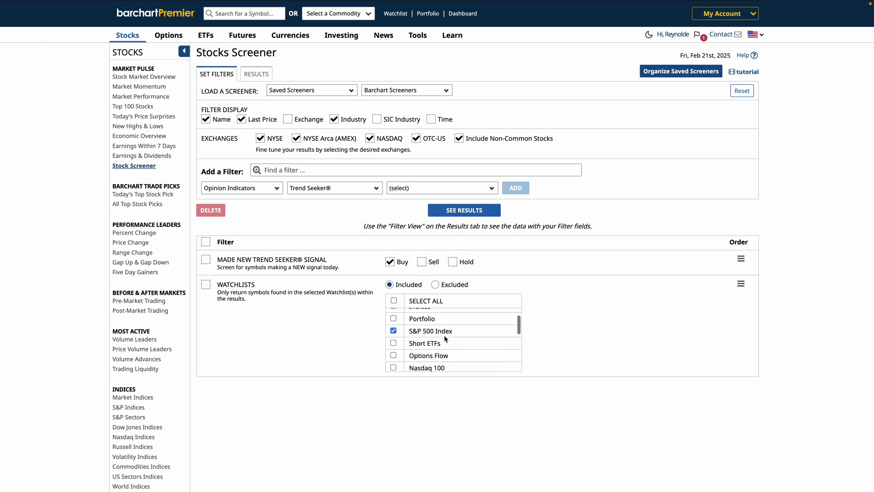
pyautogui.click(455, 211)
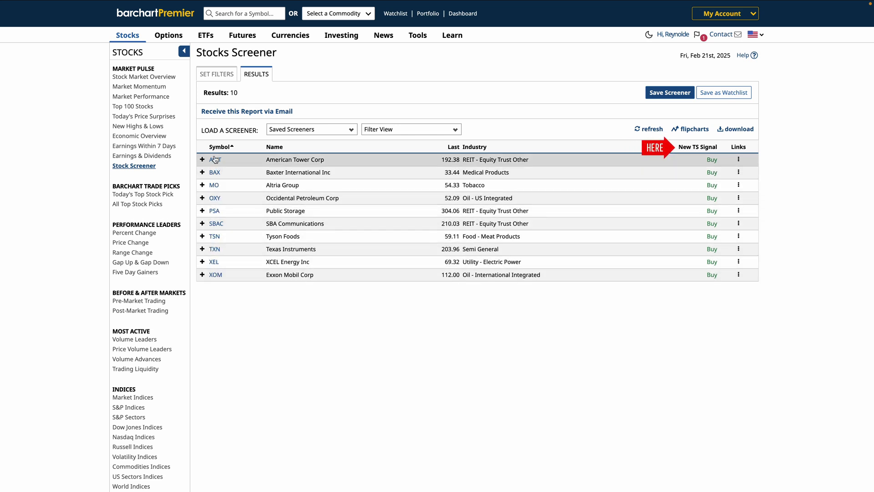
# Save as 'New Buy Signals' with Top 25 emails at market open, then reopen a blank screener.
pyautogui.click(663, 92)
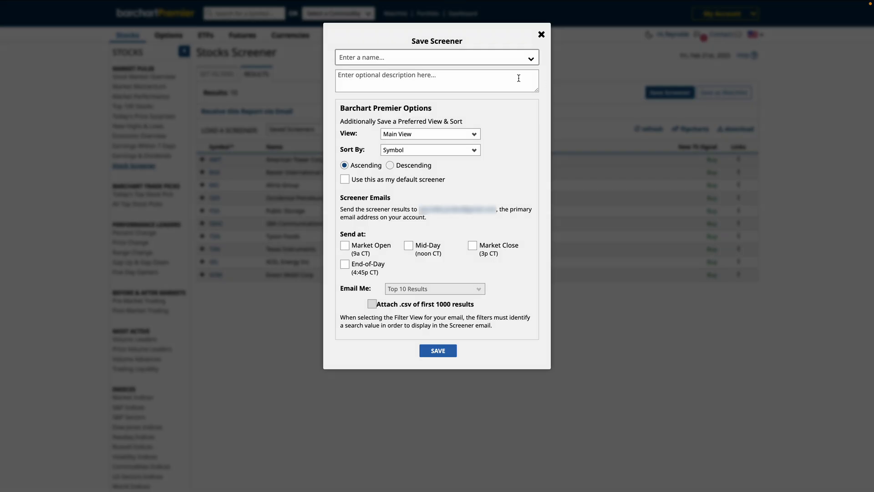
pyautogui.write('New Buy Signals')
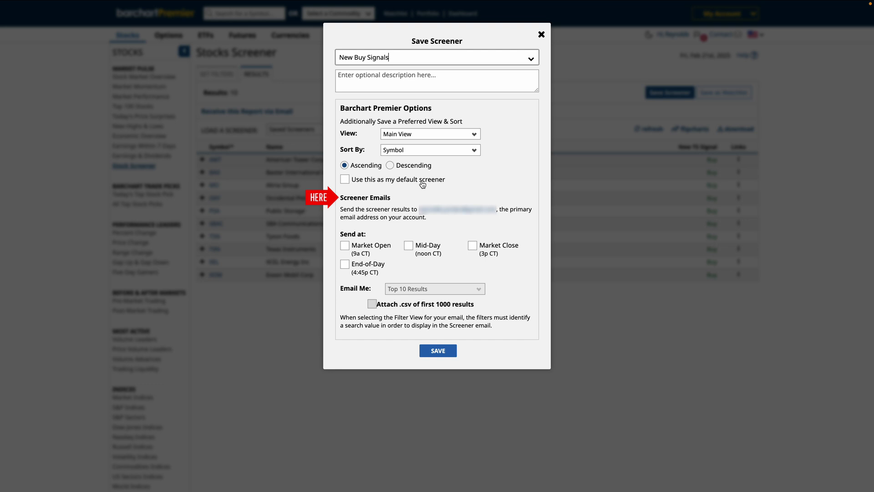
pyautogui.click(345, 245)
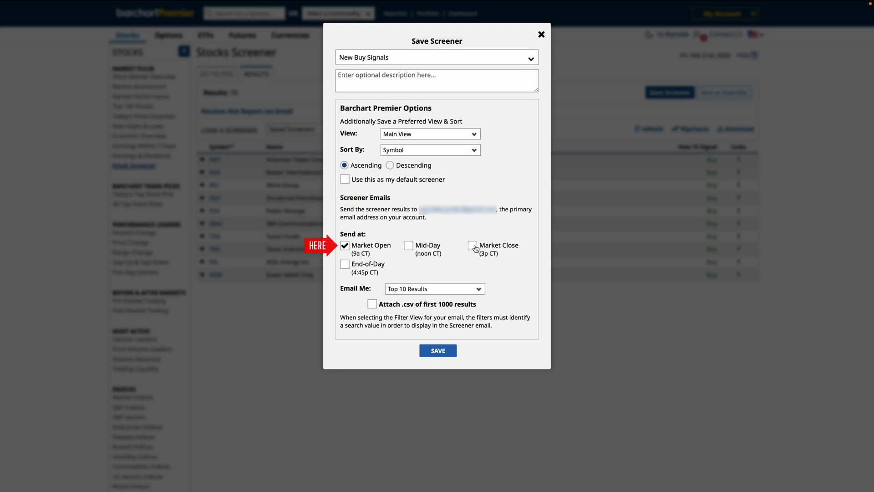
pyautogui.click(450, 292)
pyautogui.click(437, 297)
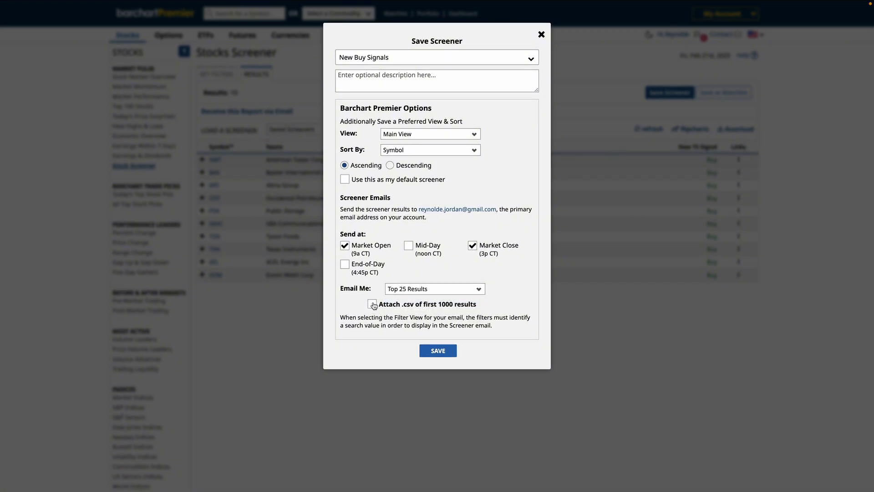
pyautogui.click(443, 352)
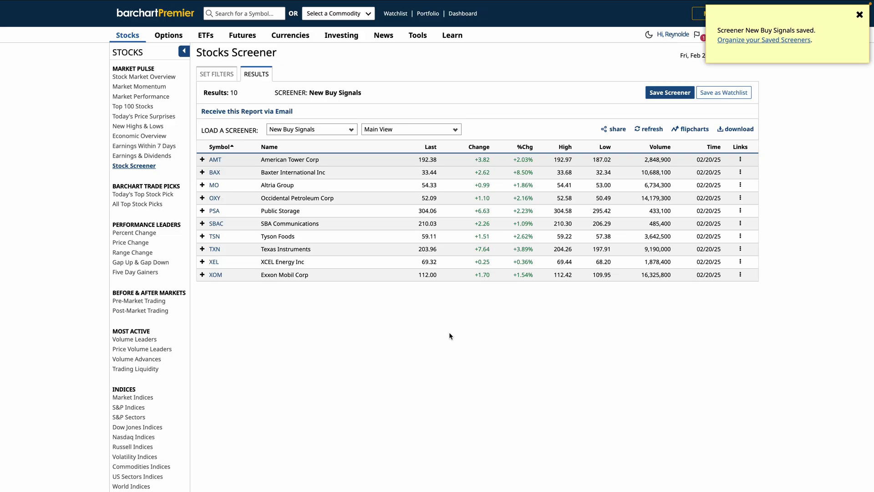
pyautogui.click(136, 166)
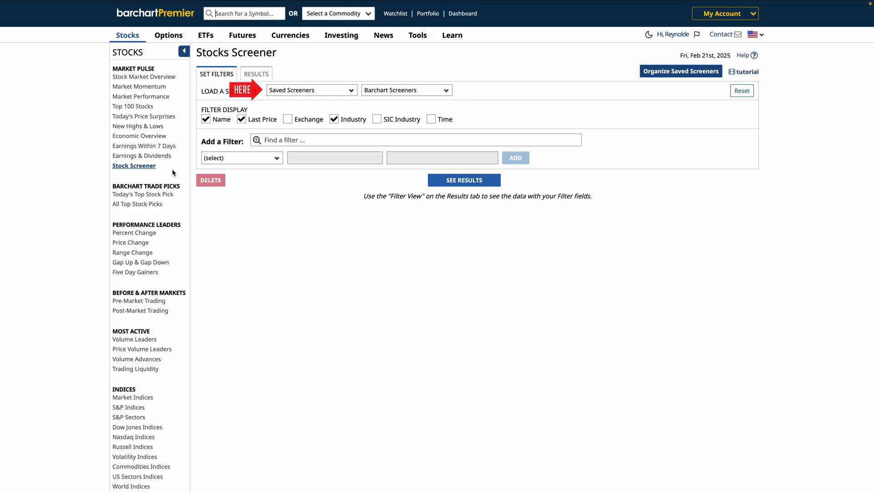
# Load the saved New Buy Signals screen, include the AI Oversold Stocks Watchlist Screener watchlist, and run it.
pyautogui.click(301, 92)
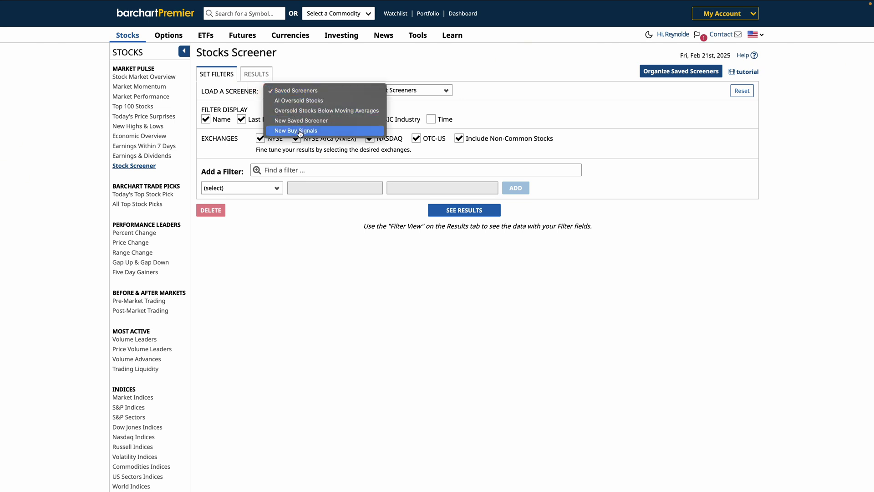
pyautogui.click(300, 130)
pyautogui.scroll(-5, 394, 339)
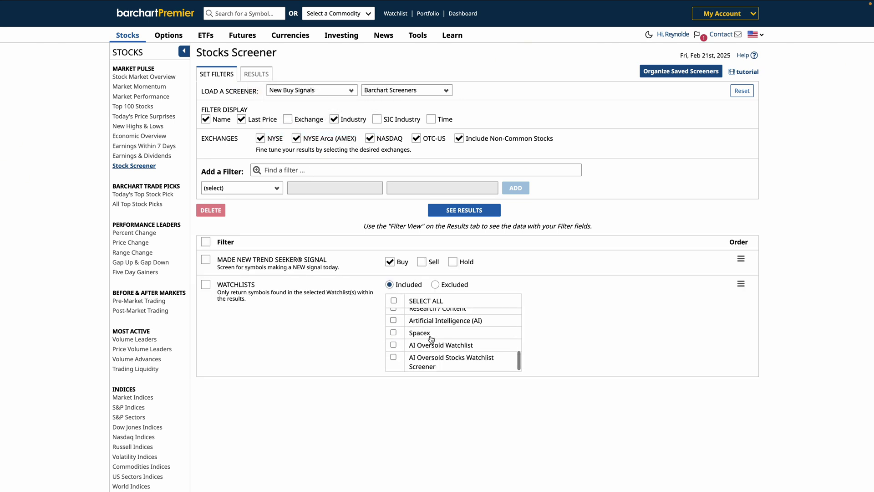
pyautogui.click(393, 349)
pyautogui.scroll(5, 400, 339)
pyautogui.scroll(1, 401, 330)
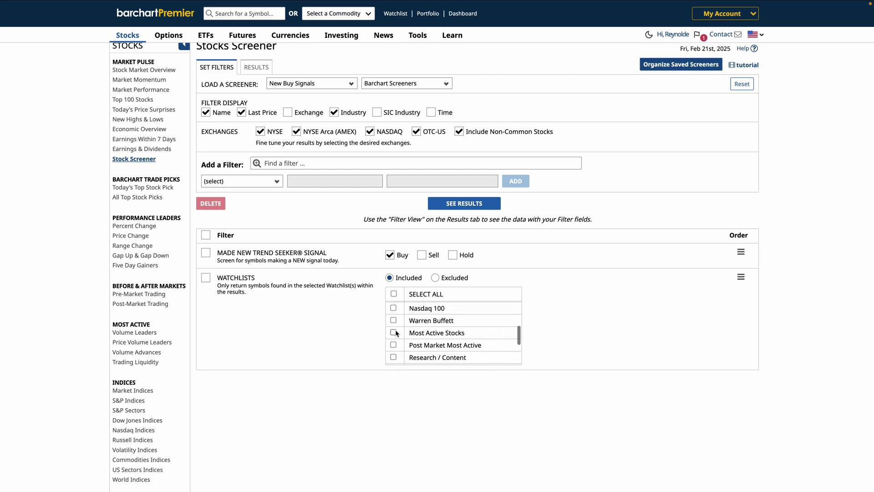
pyautogui.click(449, 205)
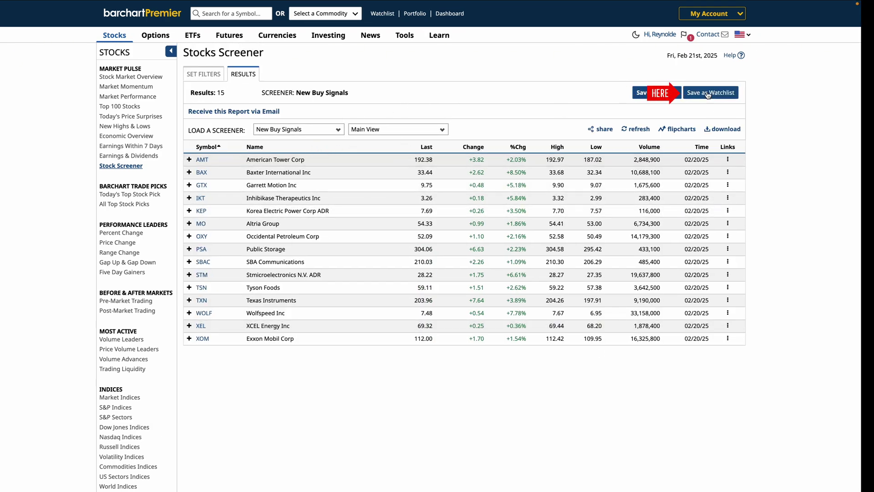
# Show the results as flipcharts, step from AMT to BAX, TXN and OXY, and pan OXY left.
pyautogui.click(683, 130)
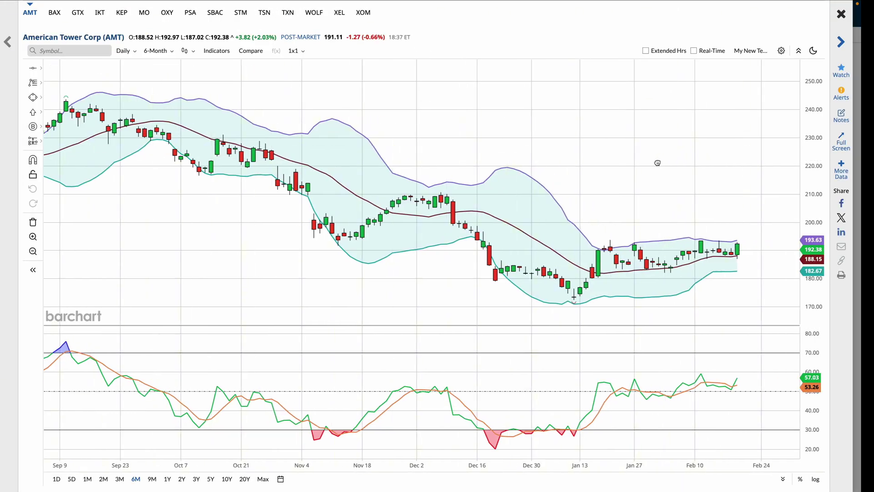
pyautogui.click(840, 43)
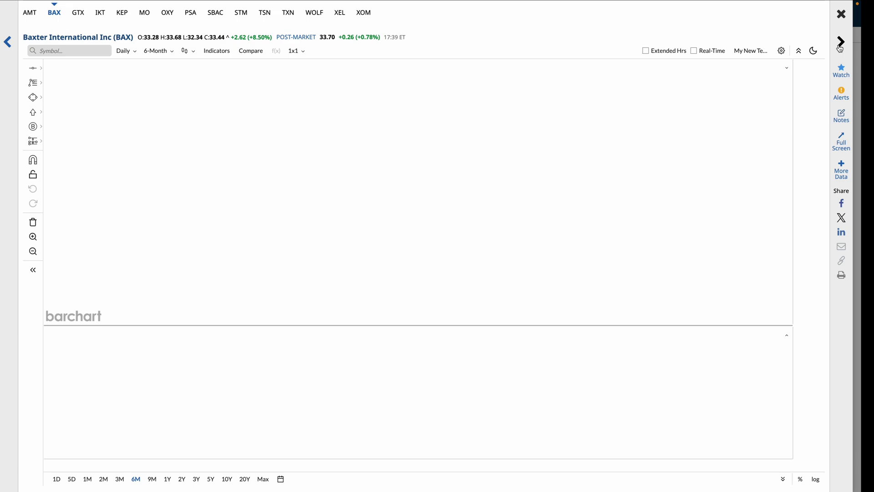
pyautogui.click(288, 13)
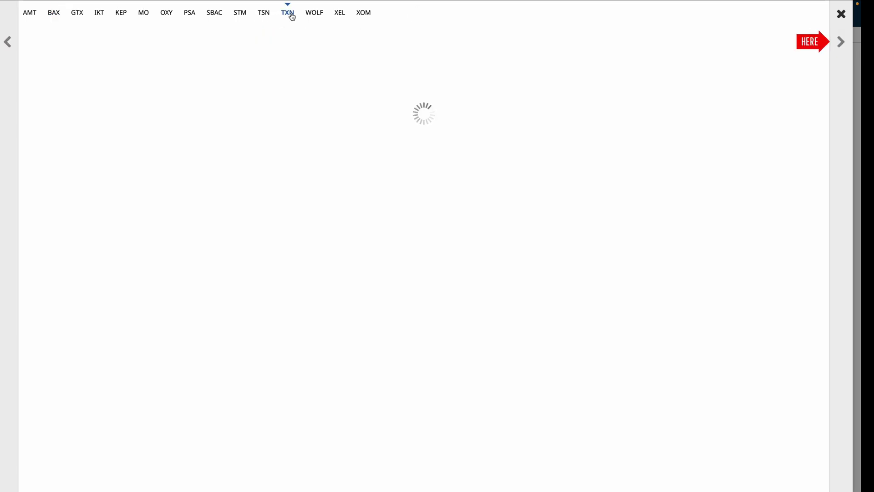
pyautogui.click(167, 18)
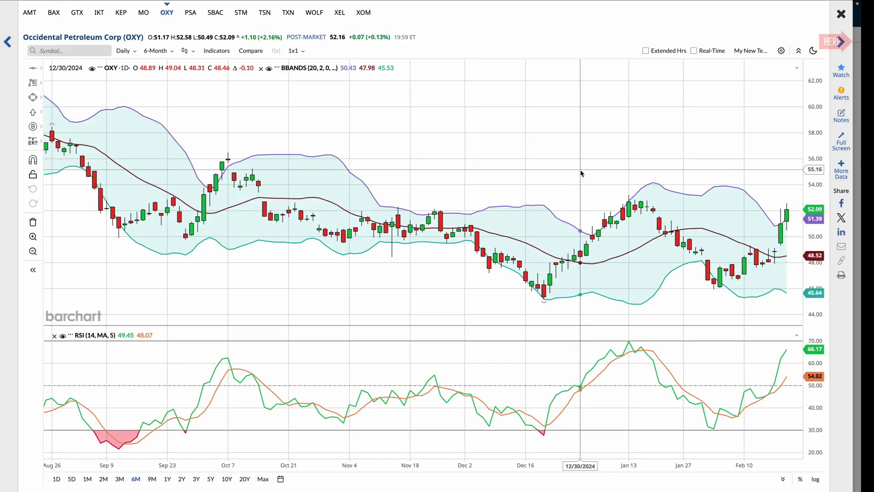
pyautogui.moveTo(581, 171); pyautogui.dragTo(483, 171)
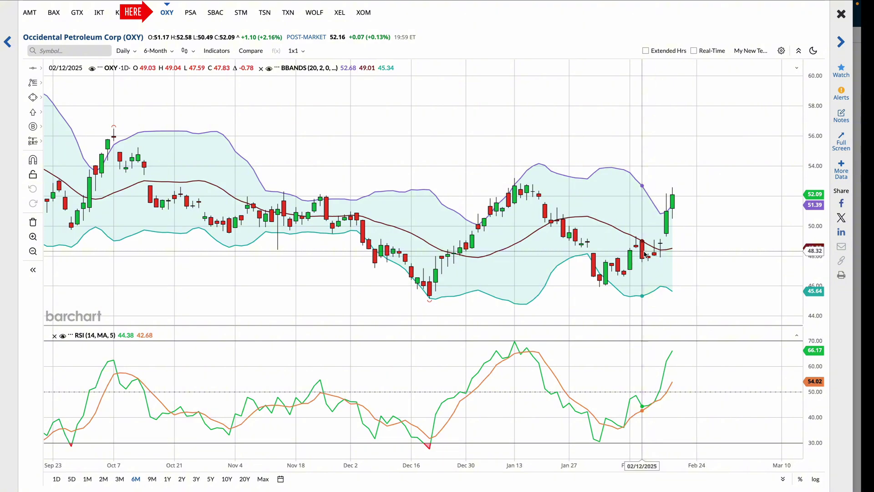